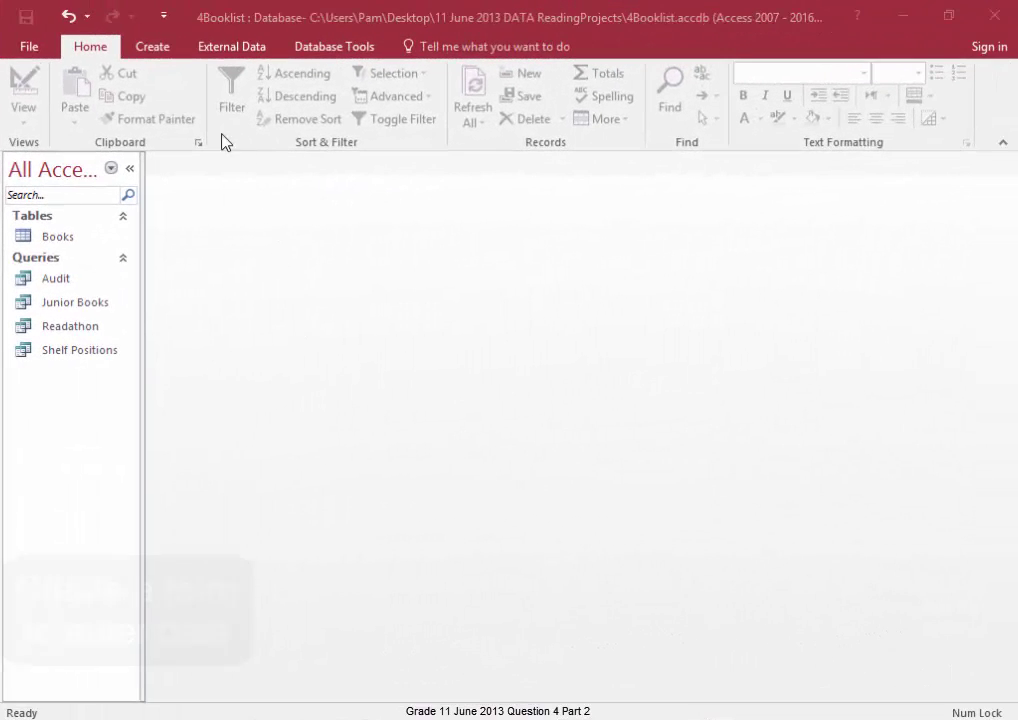
Start a Form Wizard form based on the Books table, adding all its fields
{"action": "left_click", "coordinate": [152, 48]}
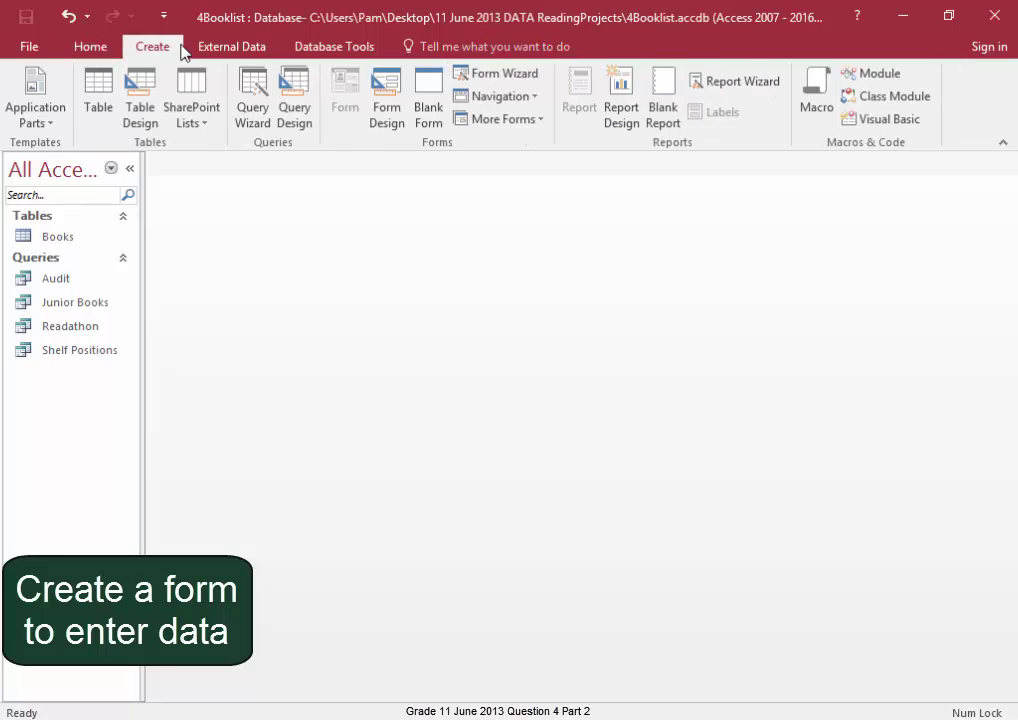
{"action": "left_click", "coordinate": [518, 76]}
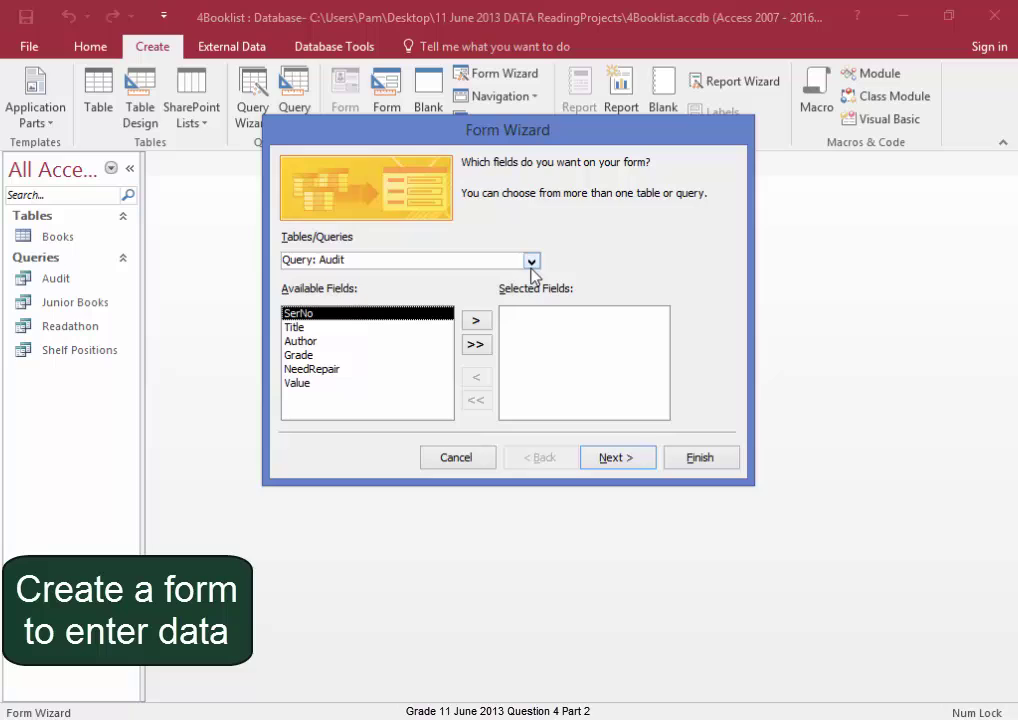
{"action": "left_click", "coordinate": [531, 261]}
{"action": "left_click", "coordinate": [517, 279]}
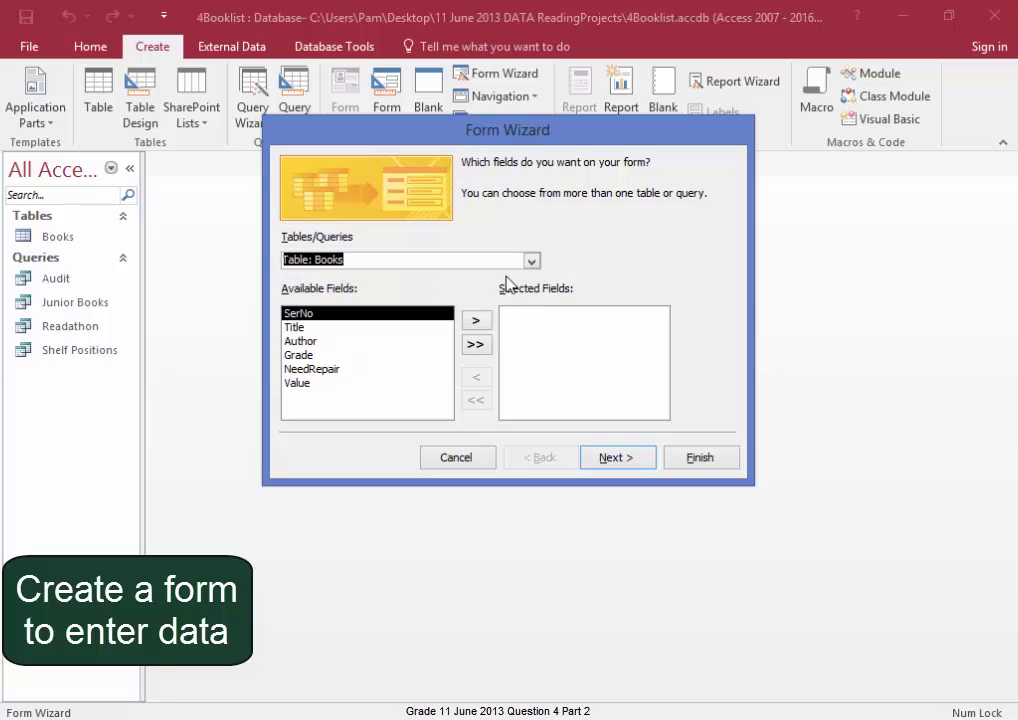
{"action": "left_click", "coordinate": [474, 348]}
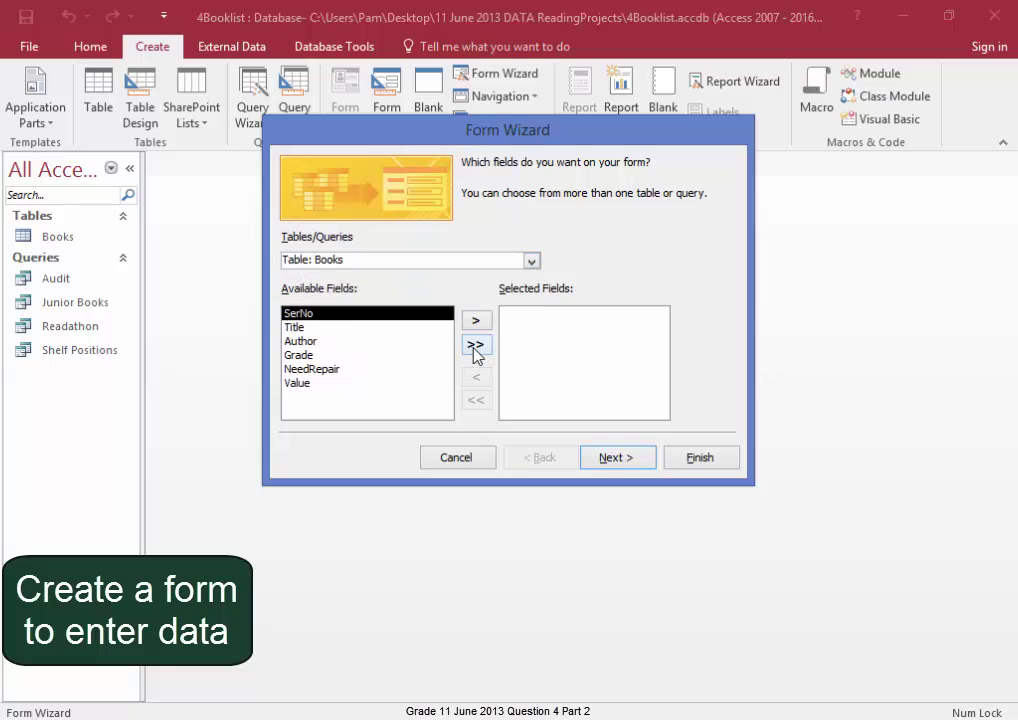
{"action": "left_click", "coordinate": [476, 347]}
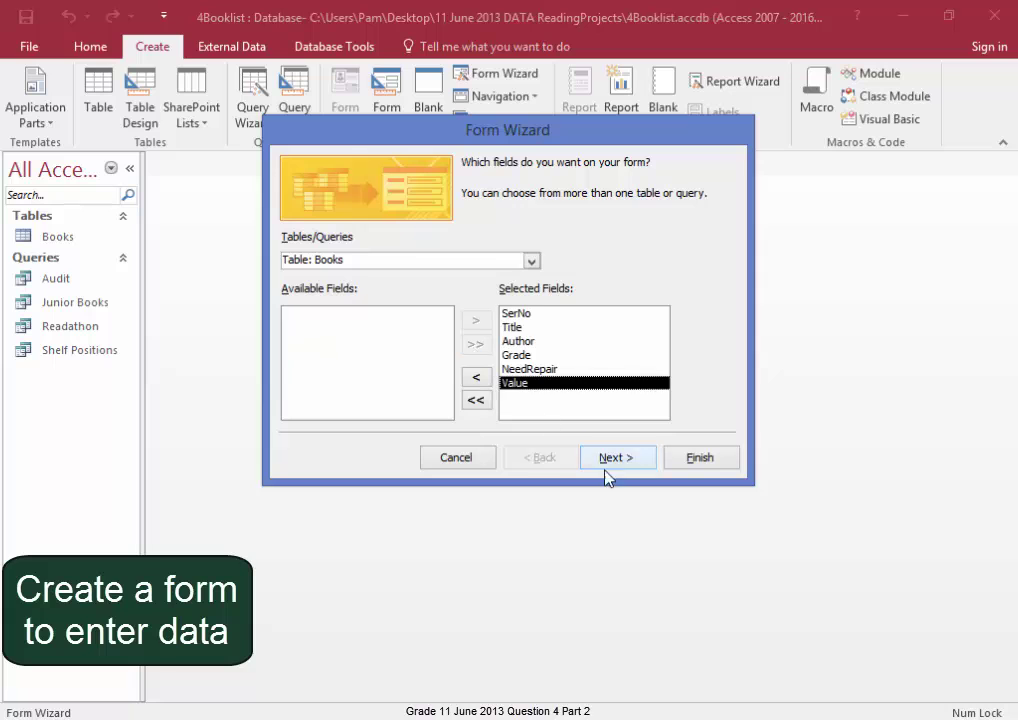
{"action": "left_click", "coordinate": [626, 459]}
Finish the wizard and switch the Books form to Design View
{"action": "left_click", "coordinate": [700, 459]}
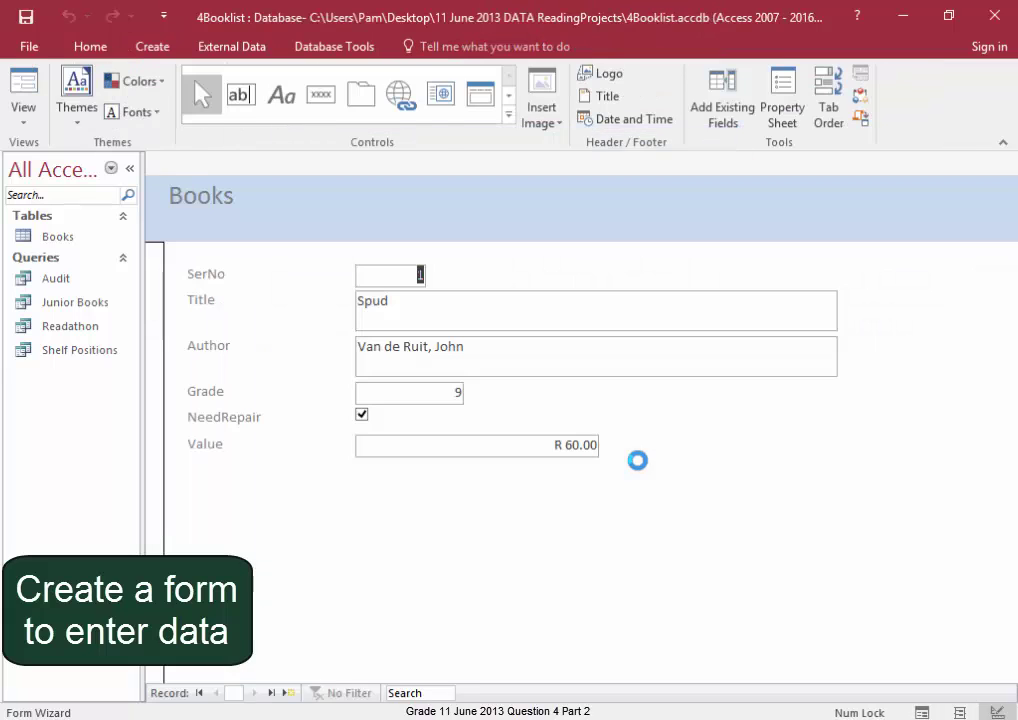
{"action": "left_click", "coordinate": [31, 122]}
{"action": "left_click", "coordinate": [50, 241]}
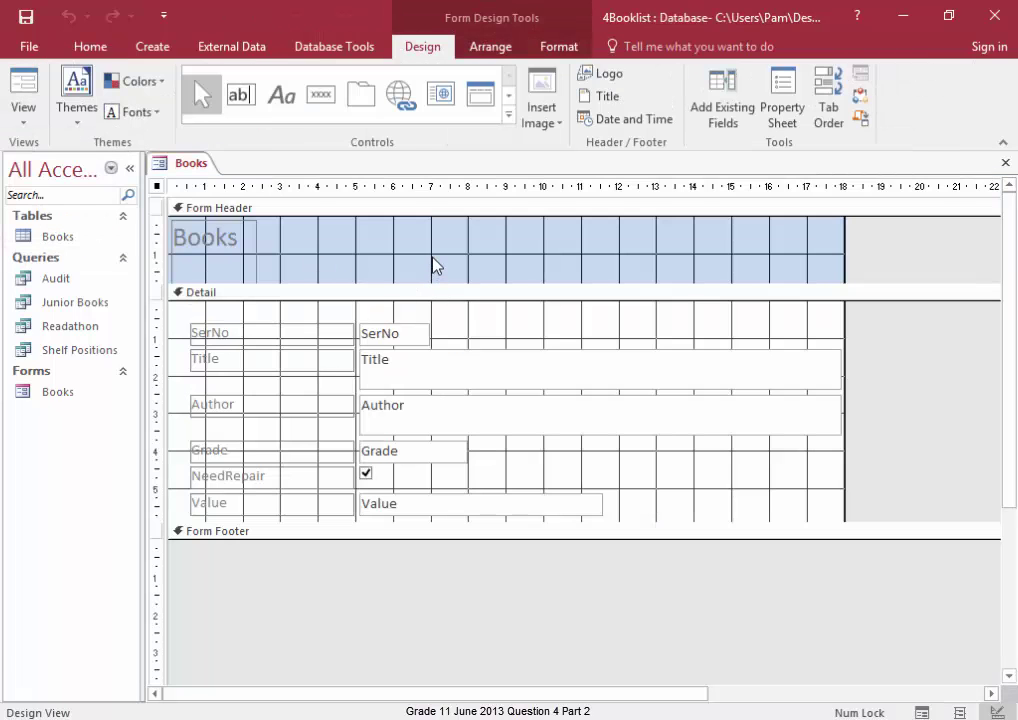
Set the Form Header background color to No Color
{"action": "left_click", "coordinate": [434, 265]}
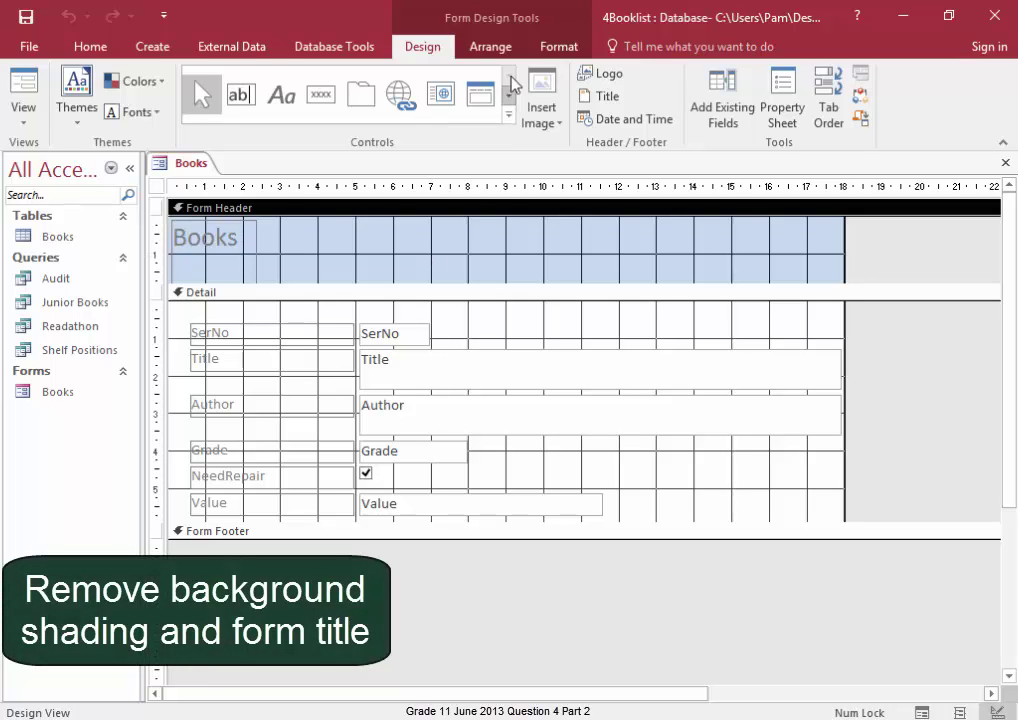
{"action": "left_click", "coordinate": [556, 46]}
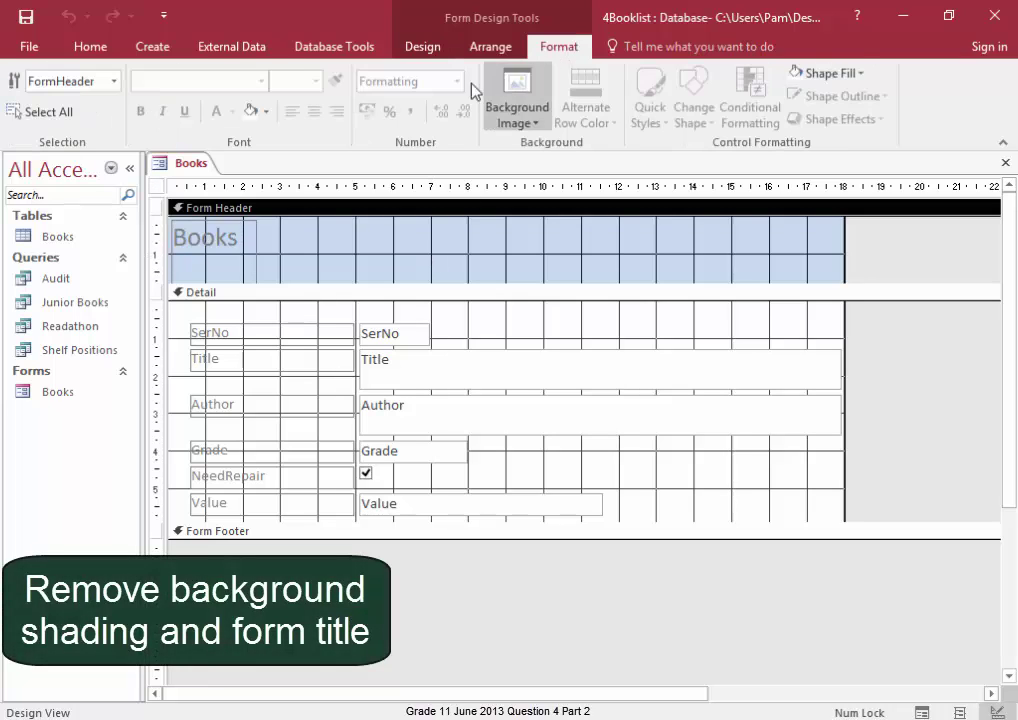
{"action": "left_click", "coordinate": [252, 112]}
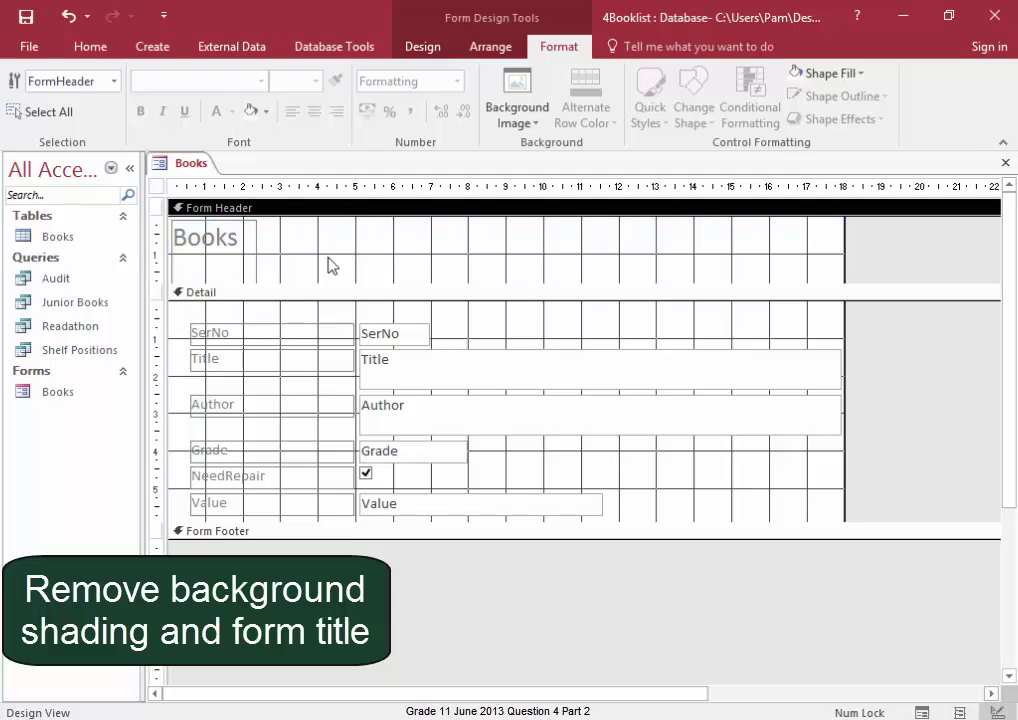
{"action": "left_click", "coordinate": [257, 271]}
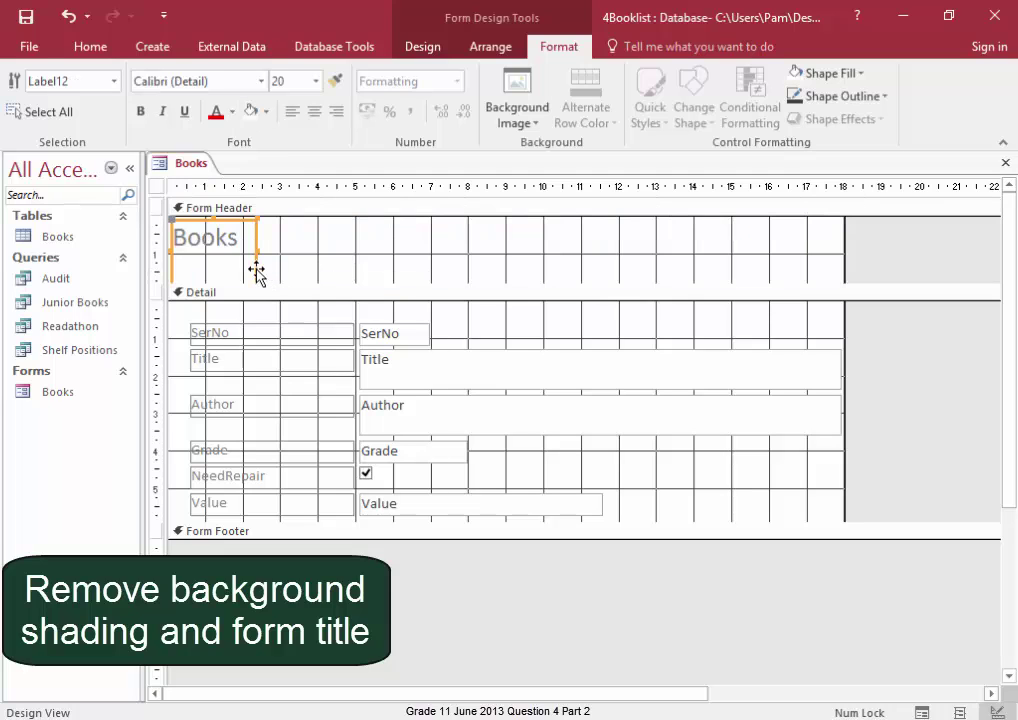
Delete the Books title and move the SerNo field into the header for relabelling as Book Number
{"action": "key", "text": "Delete"}
{"action": "left_click", "coordinate": [300, 337]}
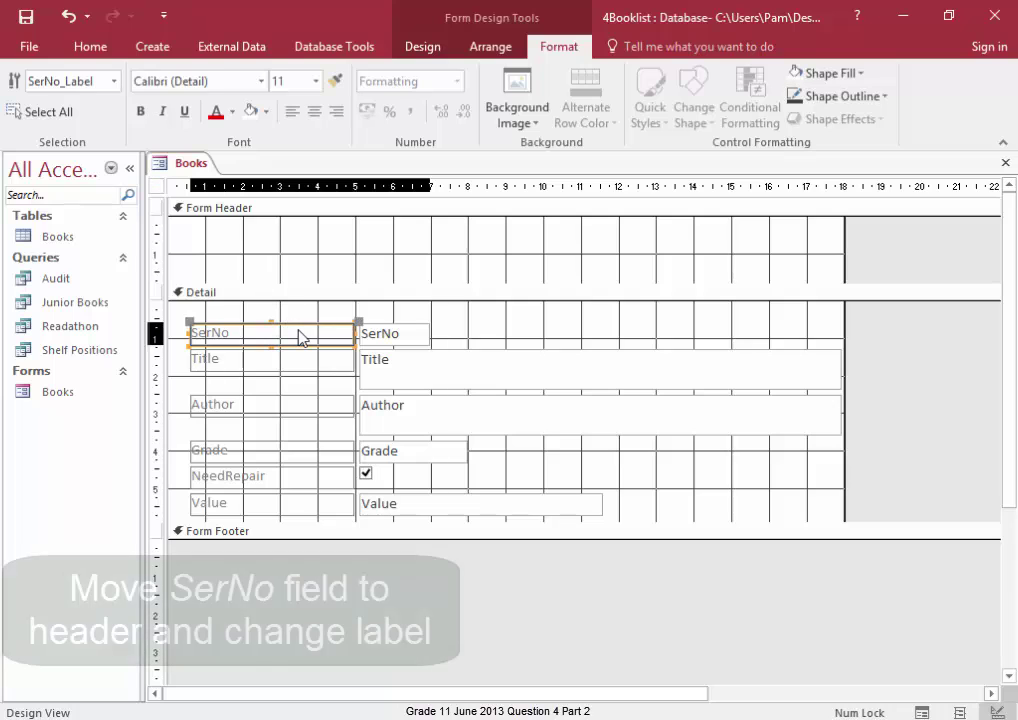
{"action": "left_click_drag", "start_coordinate": [300, 337], "coordinate": [302, 258]}
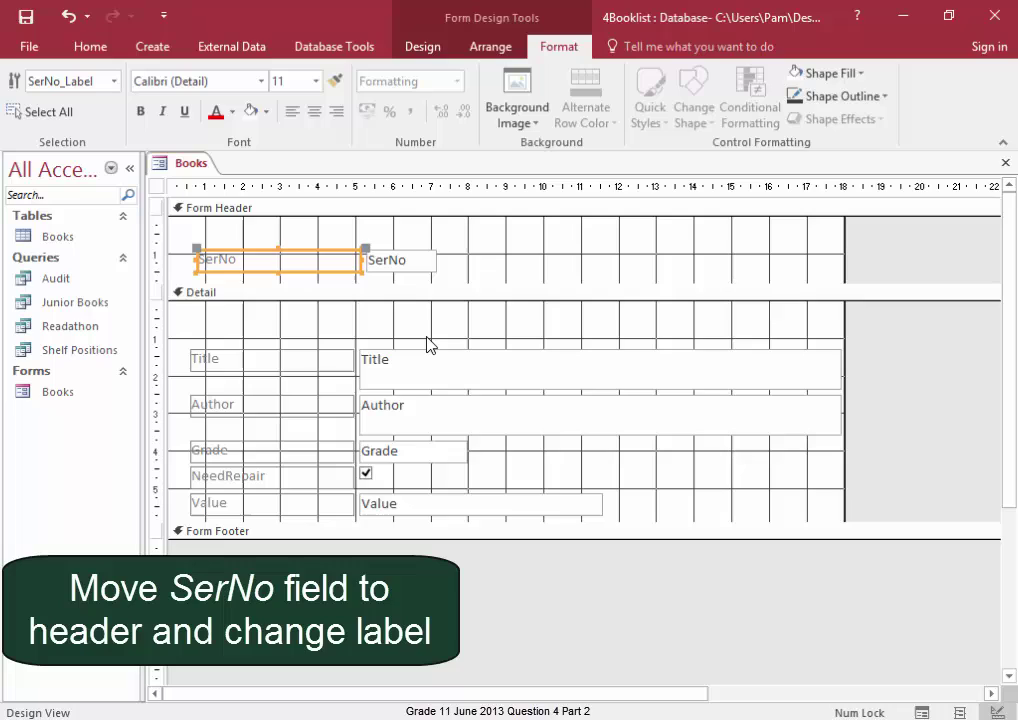
{"action": "left_click", "coordinate": [258, 257]}
{"action": "type", "text": "Book Number"}
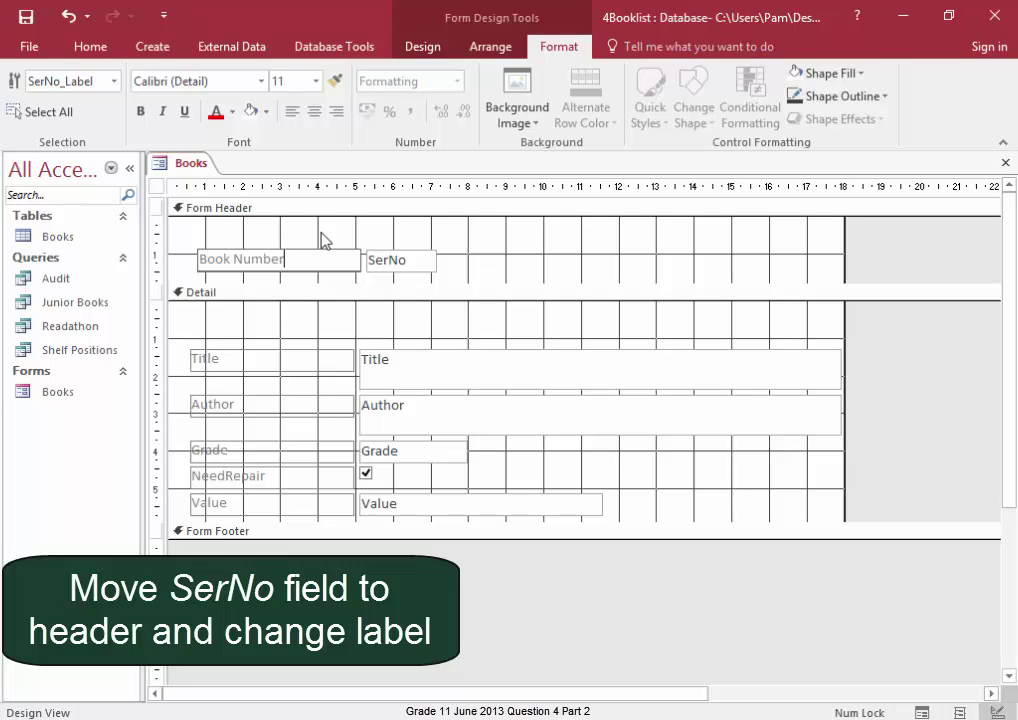
Narrow the Title and Author text boxes together
{"action": "left_click", "coordinate": [411, 331]}
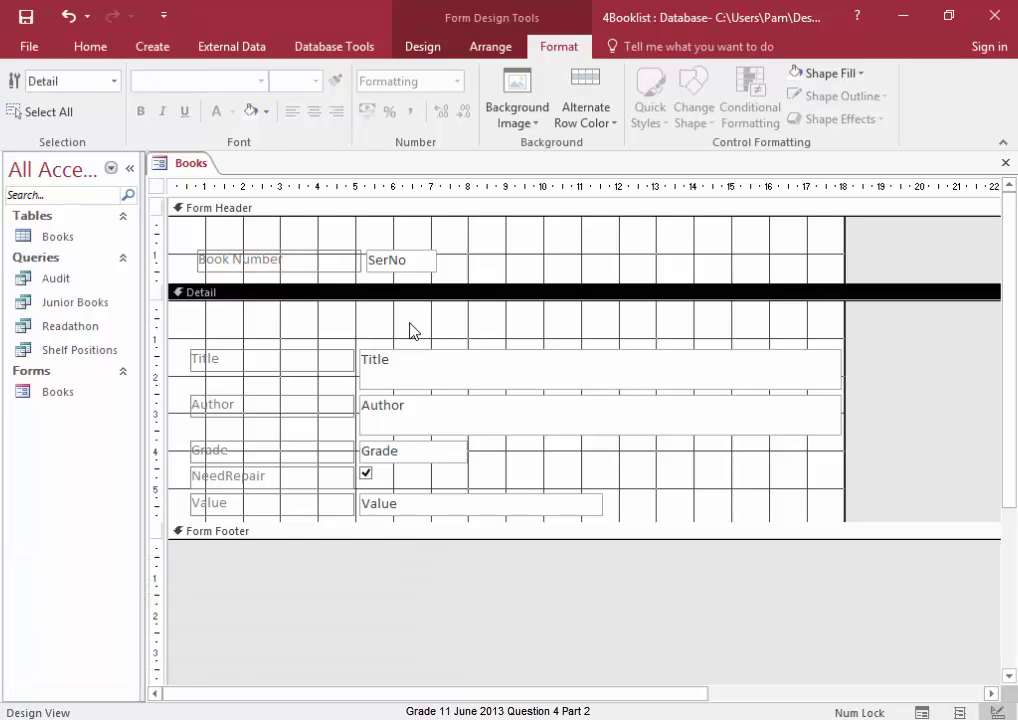
{"action": "left_click", "coordinate": [549, 373]}
{"action": "left_click", "coordinate": [541, 416], "text": "shift"}
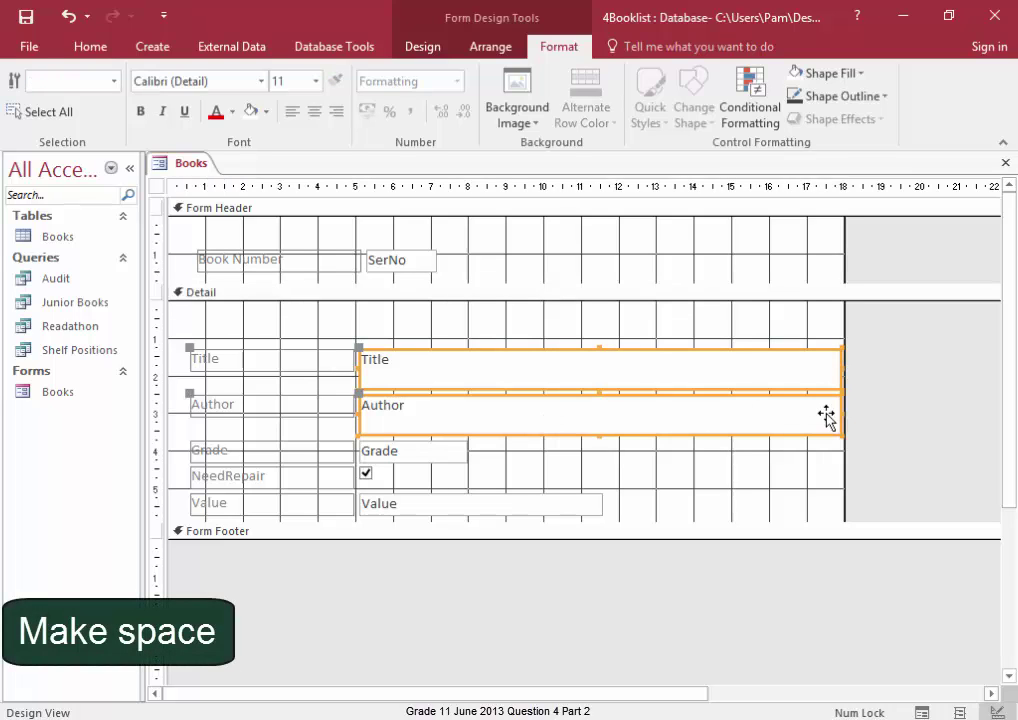
{"action": "left_click_drag", "start_coordinate": [841, 413], "coordinate": [618, 417]}
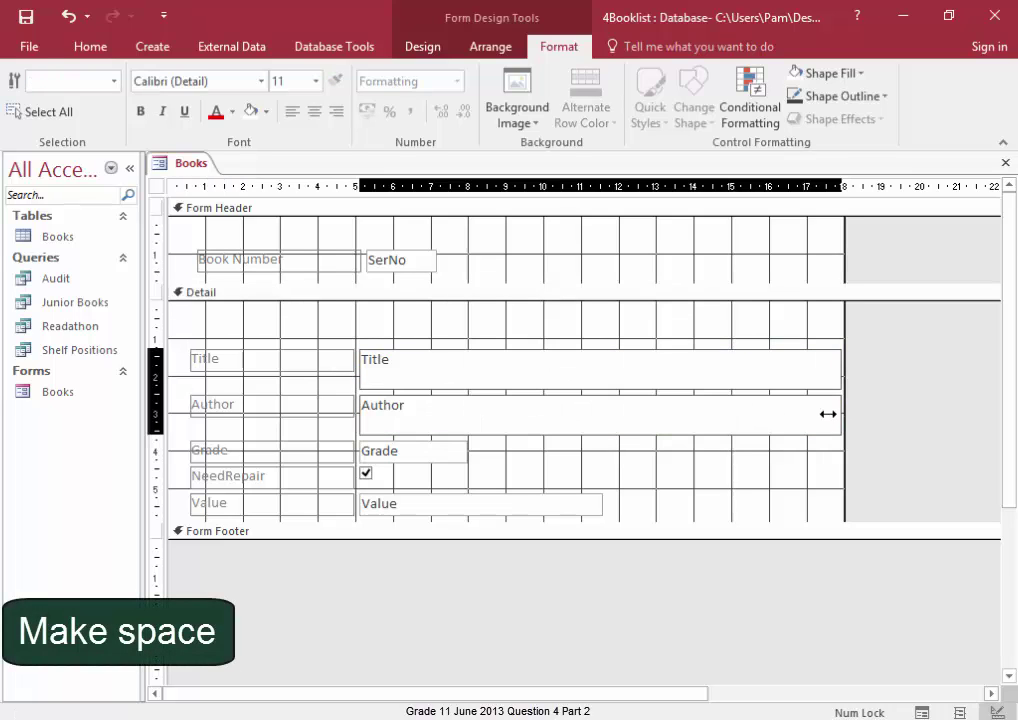
Narrow the Value text box and widen the form's design area to the right
{"action": "left_click", "coordinate": [636, 489]}
{"action": "left_click", "coordinate": [575, 509]}
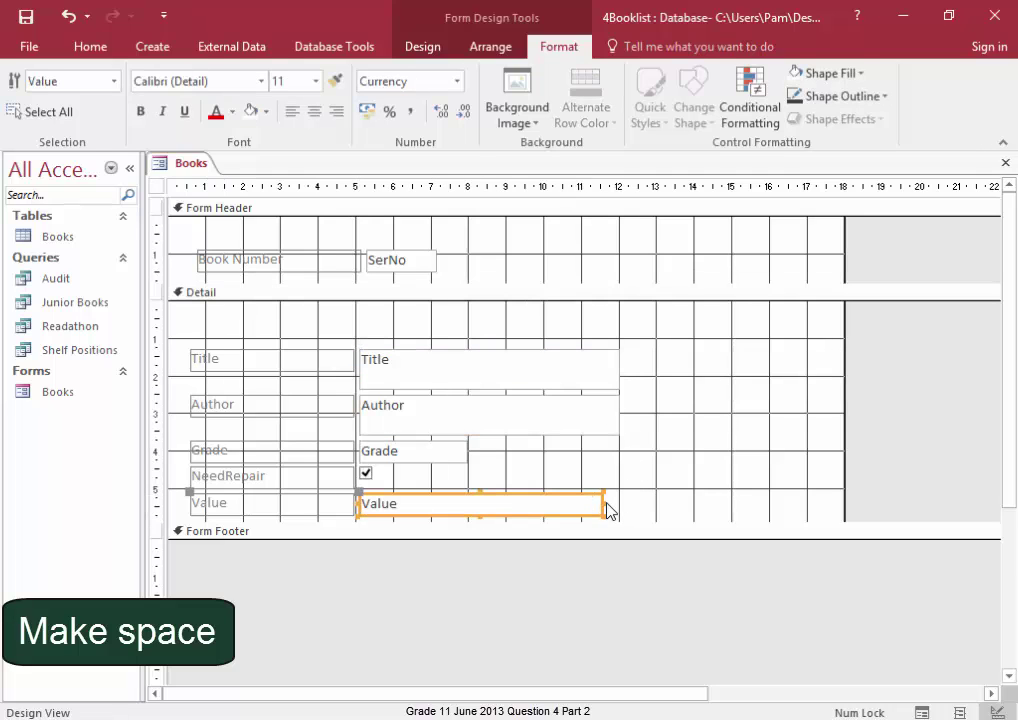
{"action": "left_click_drag", "start_coordinate": [604, 504], "coordinate": [452, 504]}
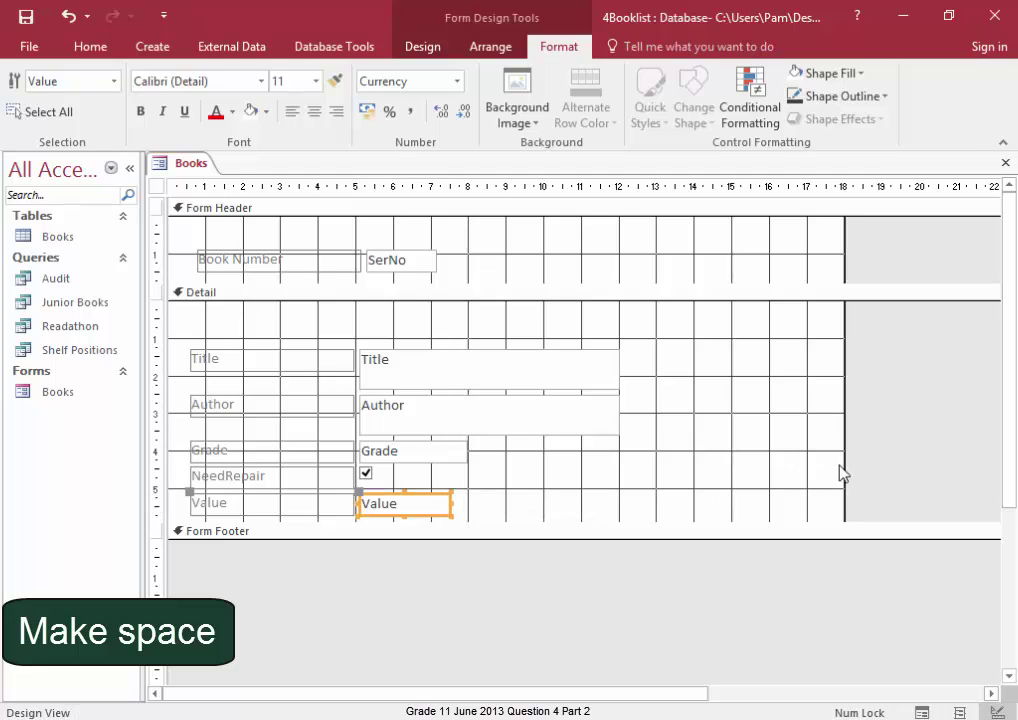
{"action": "left_click_drag", "start_coordinate": [844, 463], "coordinate": [909, 463]}
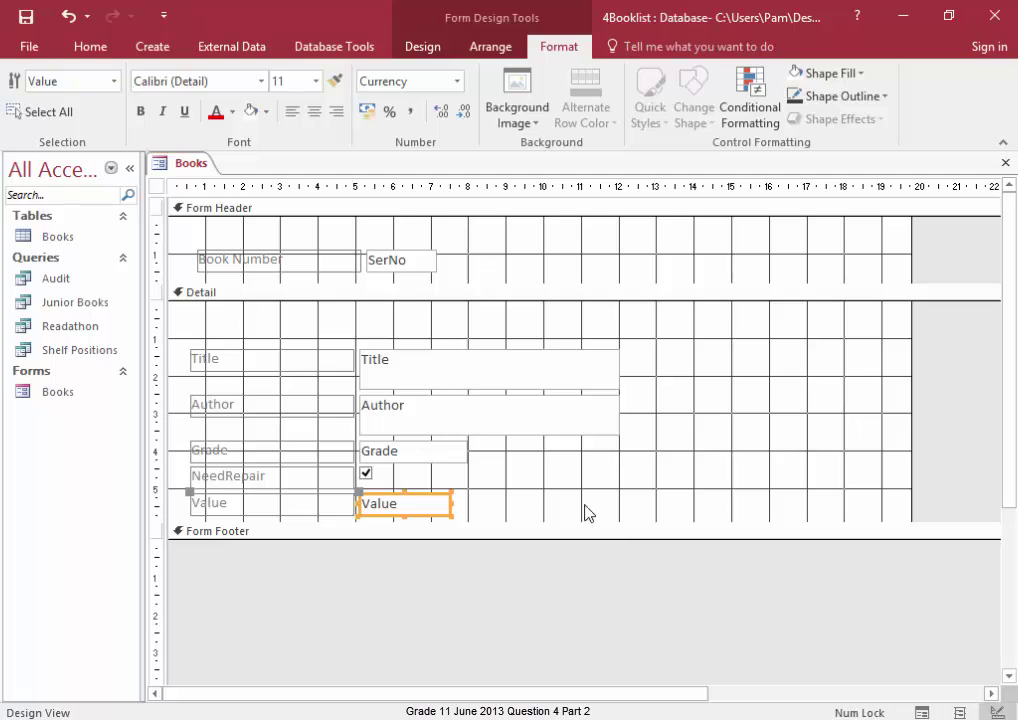
Move NeedRepair to the upper right of the Detail section with Value below it
{"action": "left_click", "coordinate": [338, 480]}
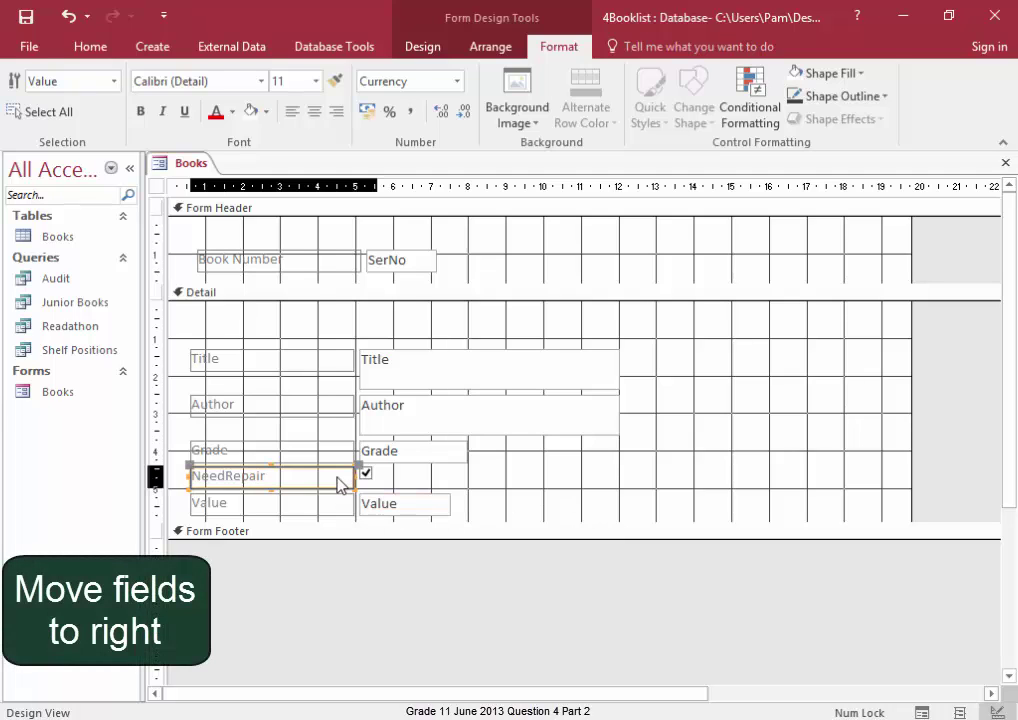
{"action": "left_click_drag", "start_coordinate": [343, 479], "coordinate": [799, 363]}
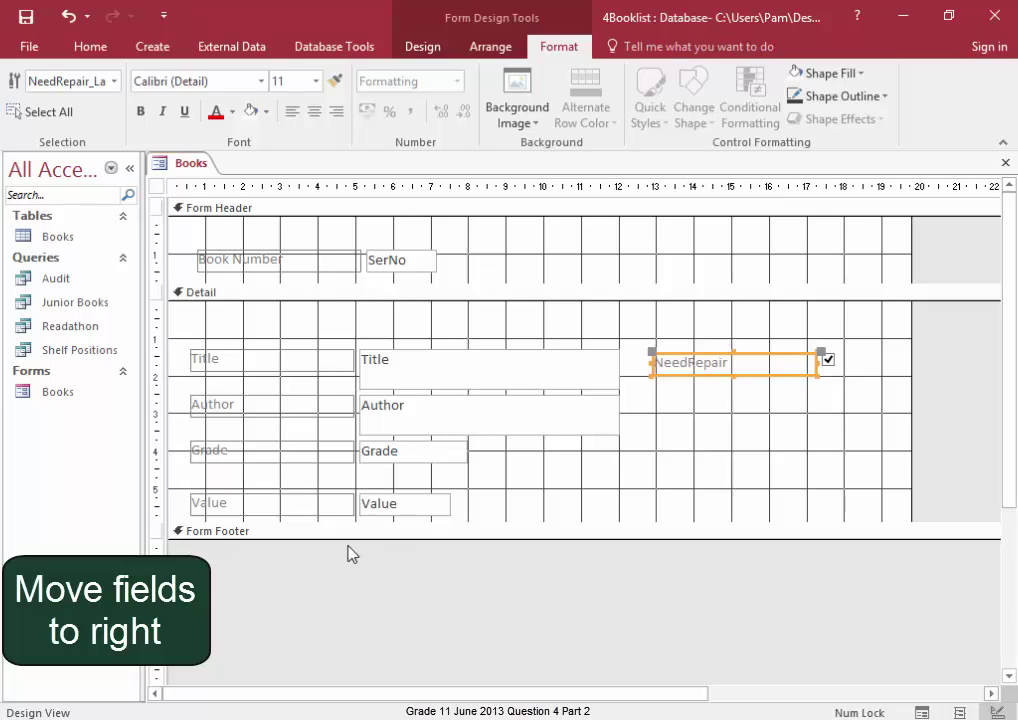
{"action": "left_click_drag", "start_coordinate": [390, 514], "coordinate": [851, 449]}
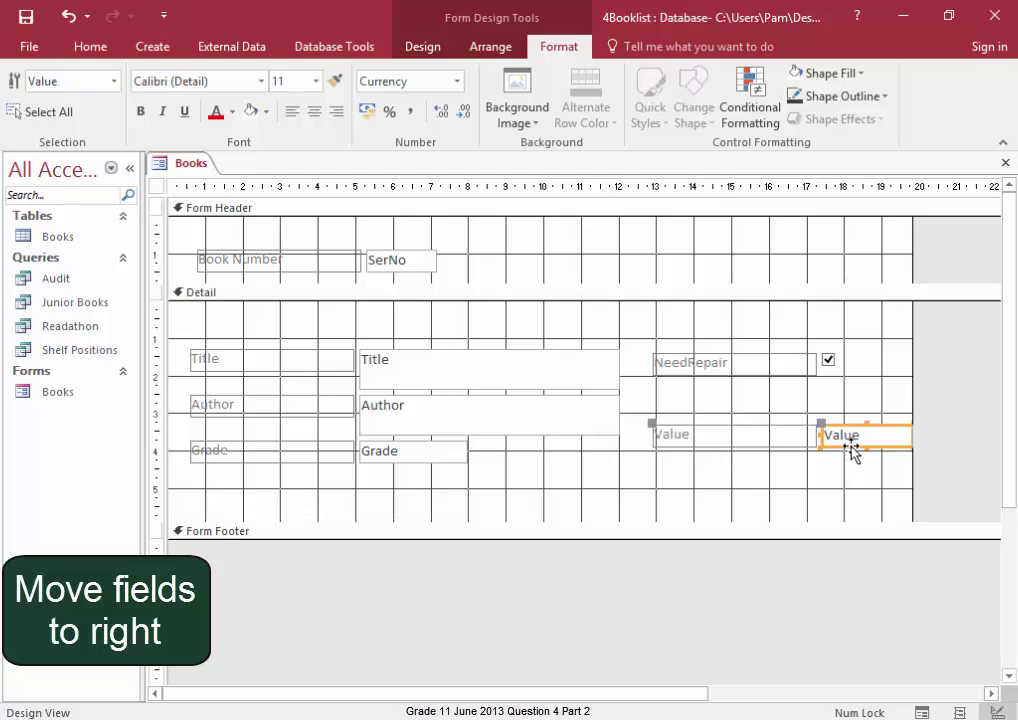
Add a label reading (Check if yes') just below the NeedRepair field
{"action": "left_click", "coordinate": [673, 403]}
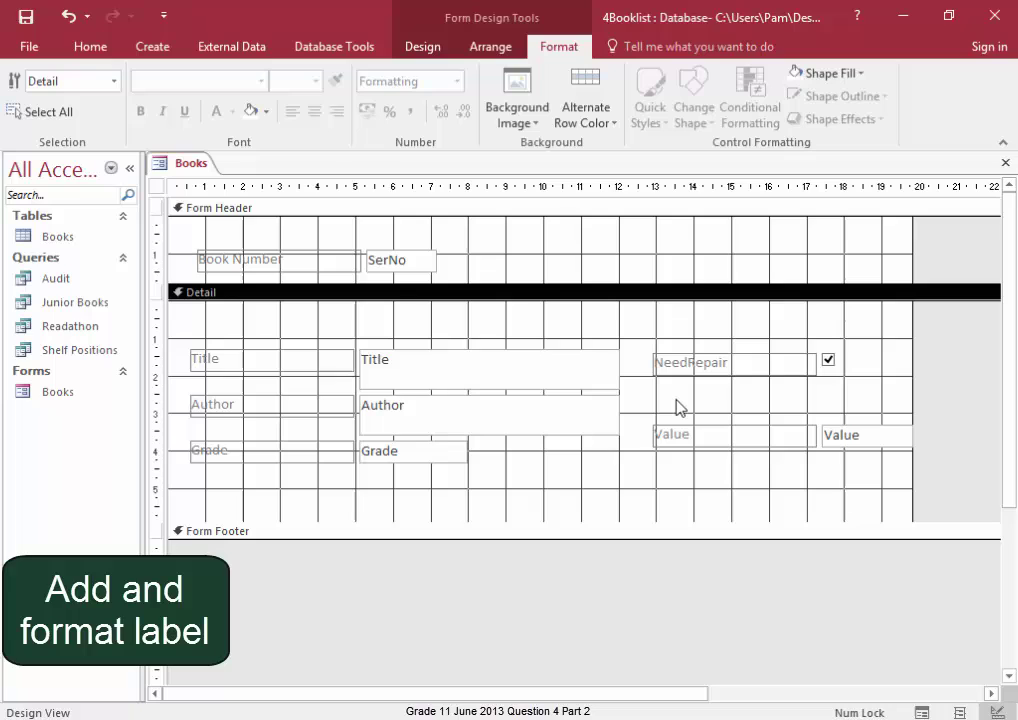
{"action": "left_click", "coordinate": [422, 47]}
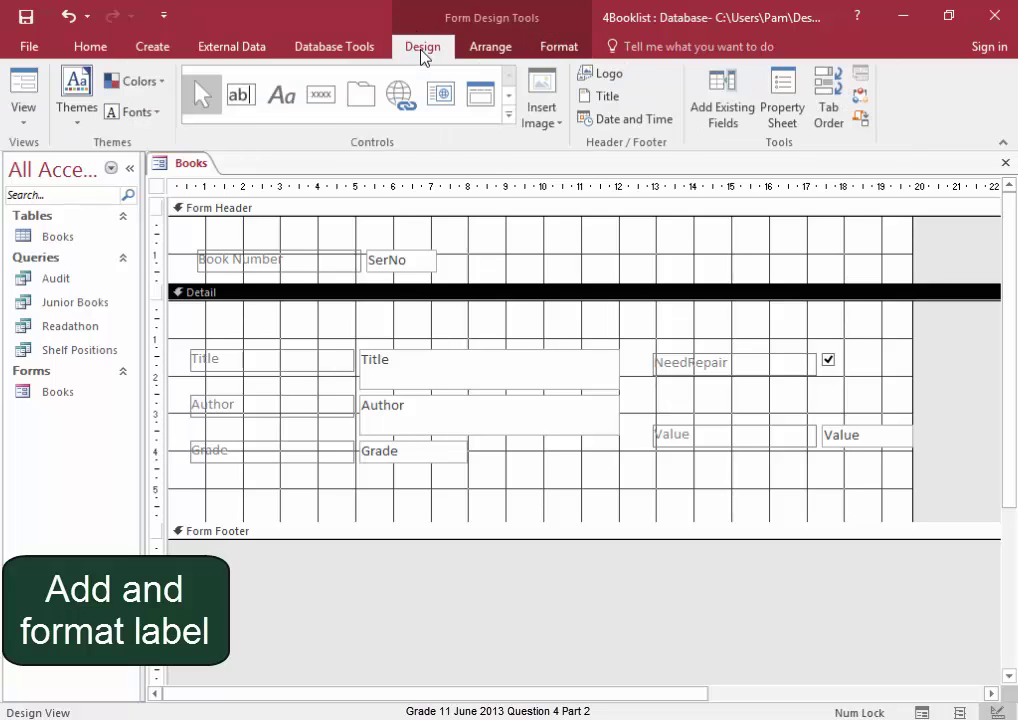
{"action": "left_click", "coordinate": [287, 104]}
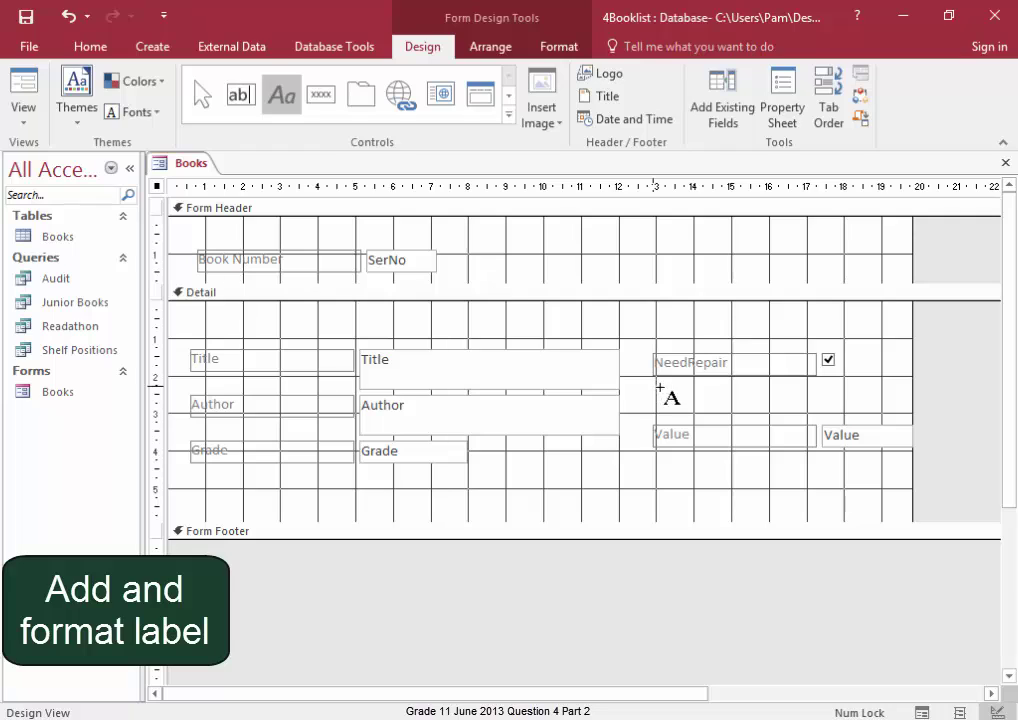
{"action": "left_click_drag", "start_coordinate": [654, 388], "coordinate": [829, 409]}
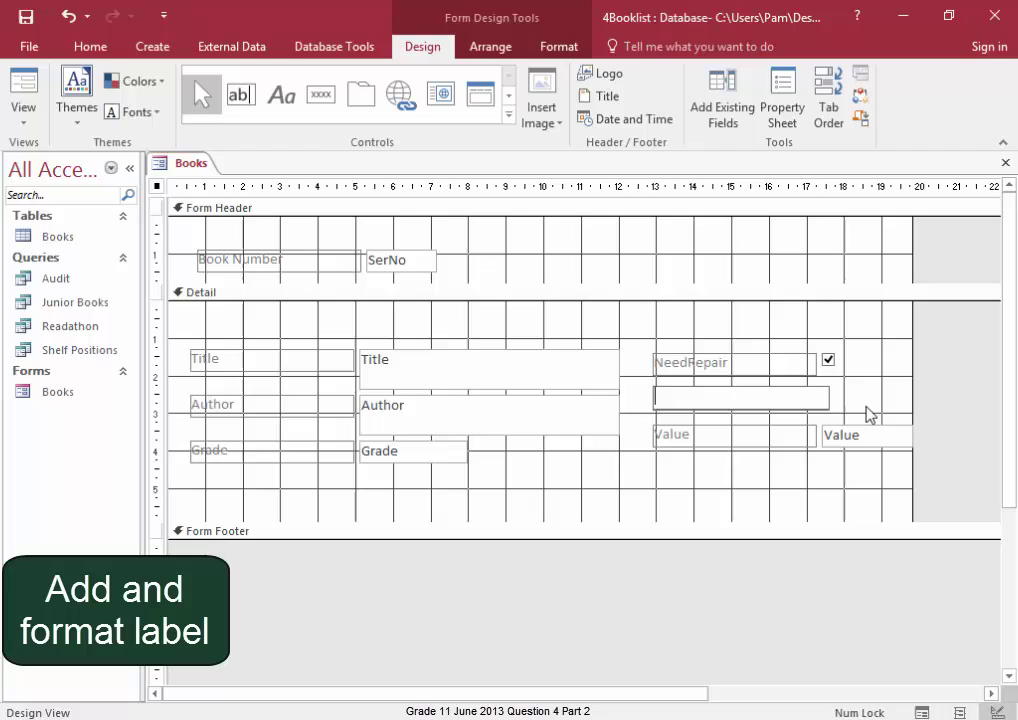
{"action": "type", "text": "(Check if 'yes"}
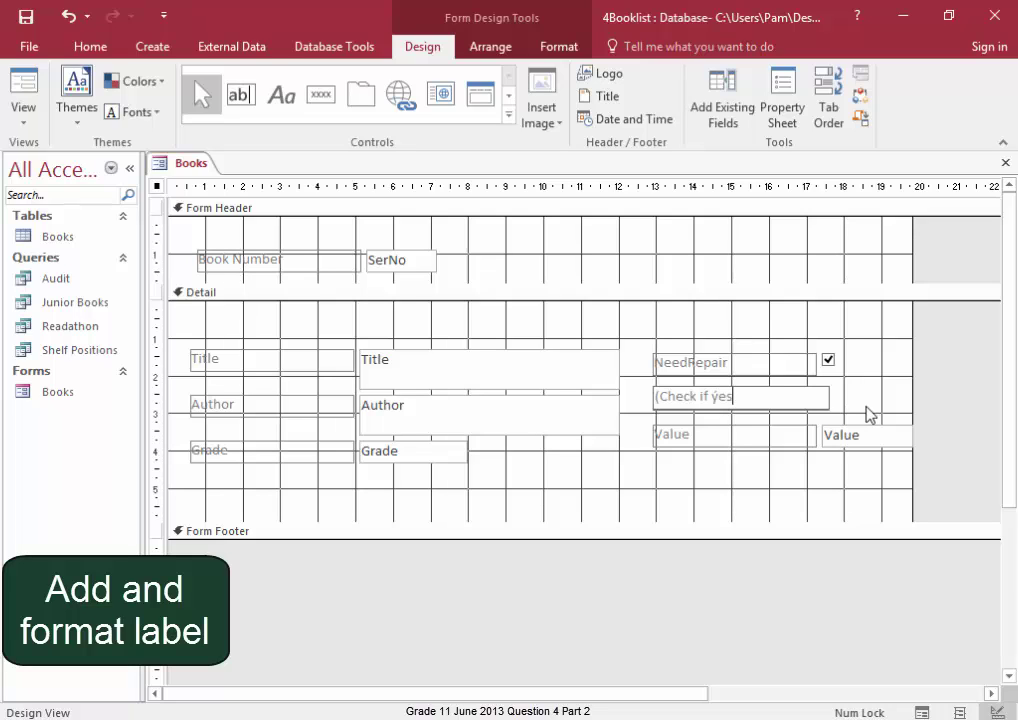
{"action": "type", "text": "')"}
{"action": "left_click", "coordinate": [879, 343]}
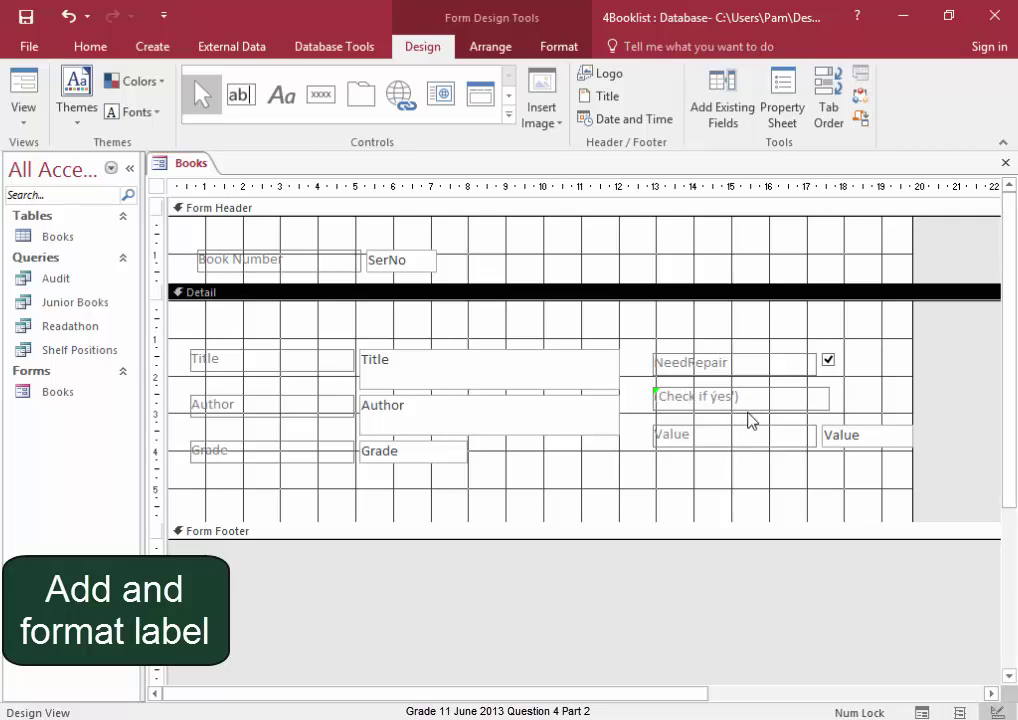
Make the (Check if yes') note label italic
{"action": "left_click", "coordinate": [716, 398]}
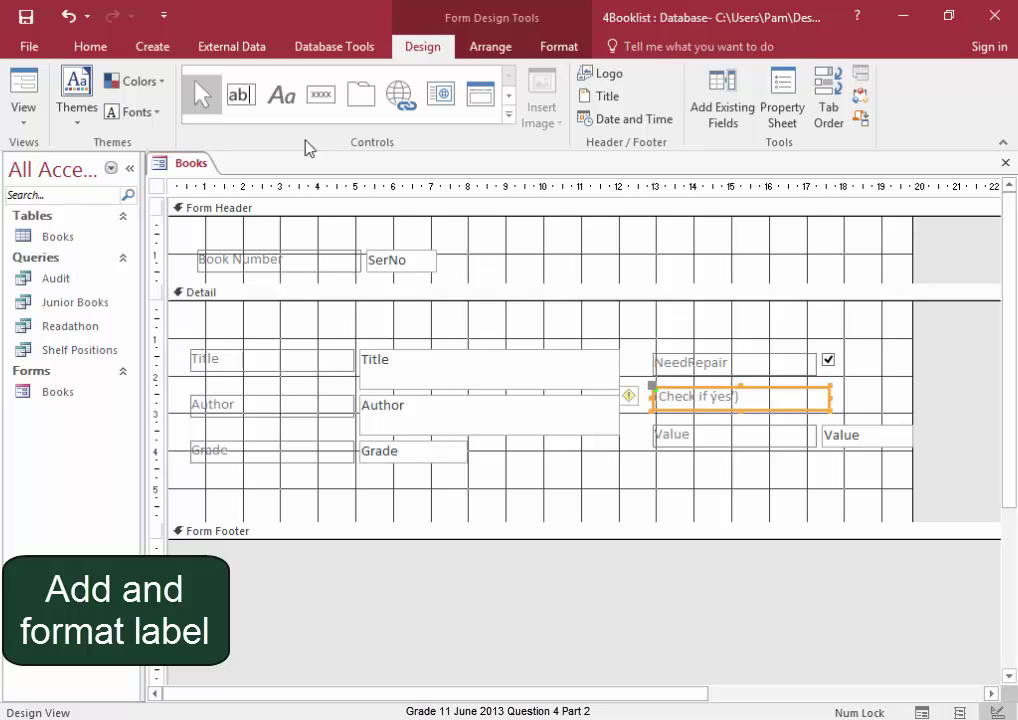
{"action": "left_click", "coordinate": [559, 47]}
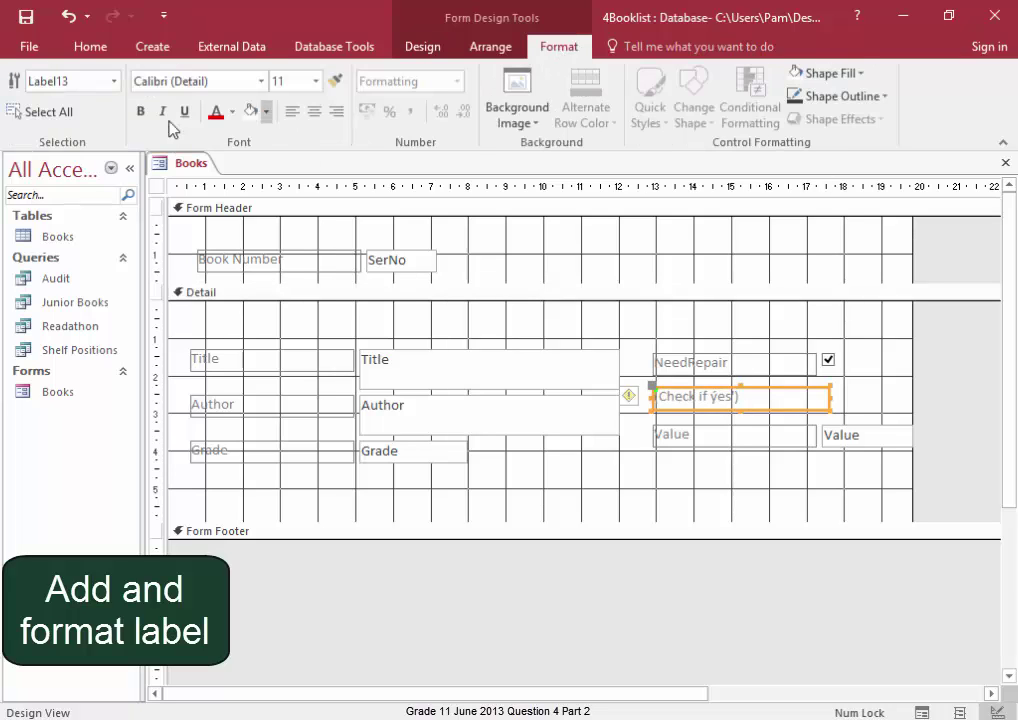
{"action": "left_click", "coordinate": [163, 113]}
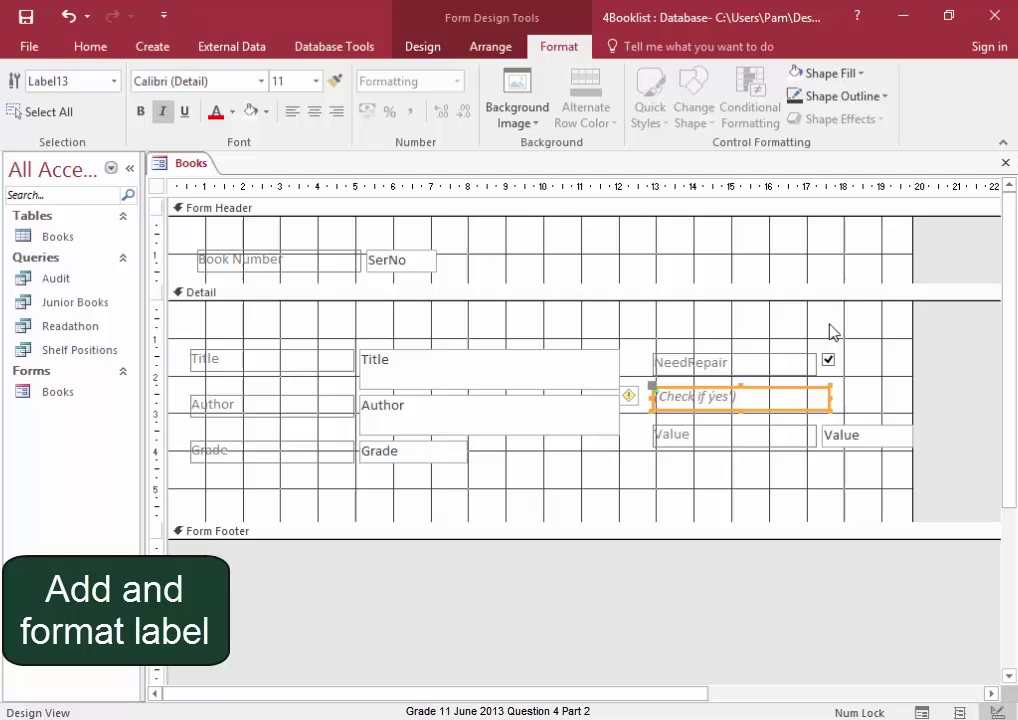
{"action": "left_click", "coordinate": [968, 270]}
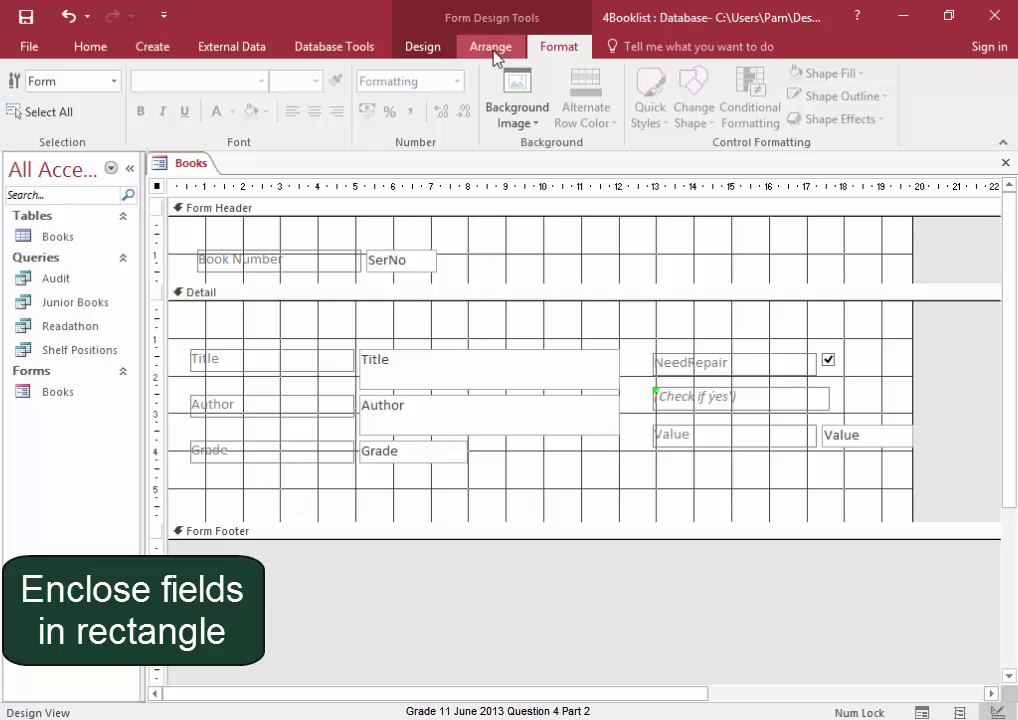
Draw a rectangle around the Title, Author and Grade fields
{"action": "left_click", "coordinate": [422, 46]}
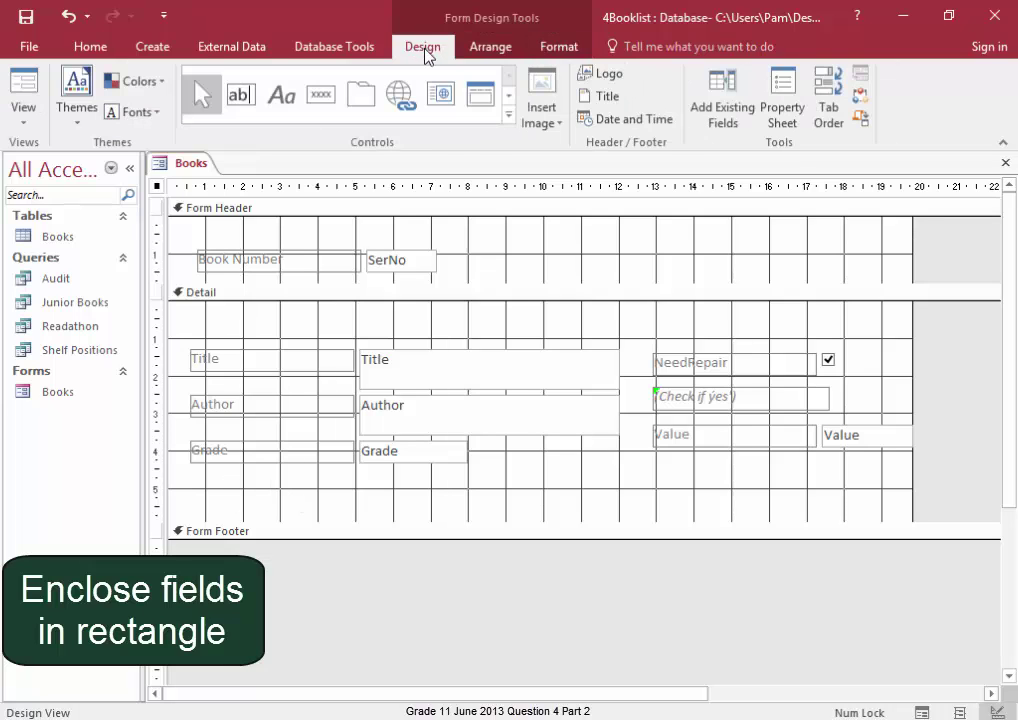
{"action": "left_click", "coordinate": [510, 121]}
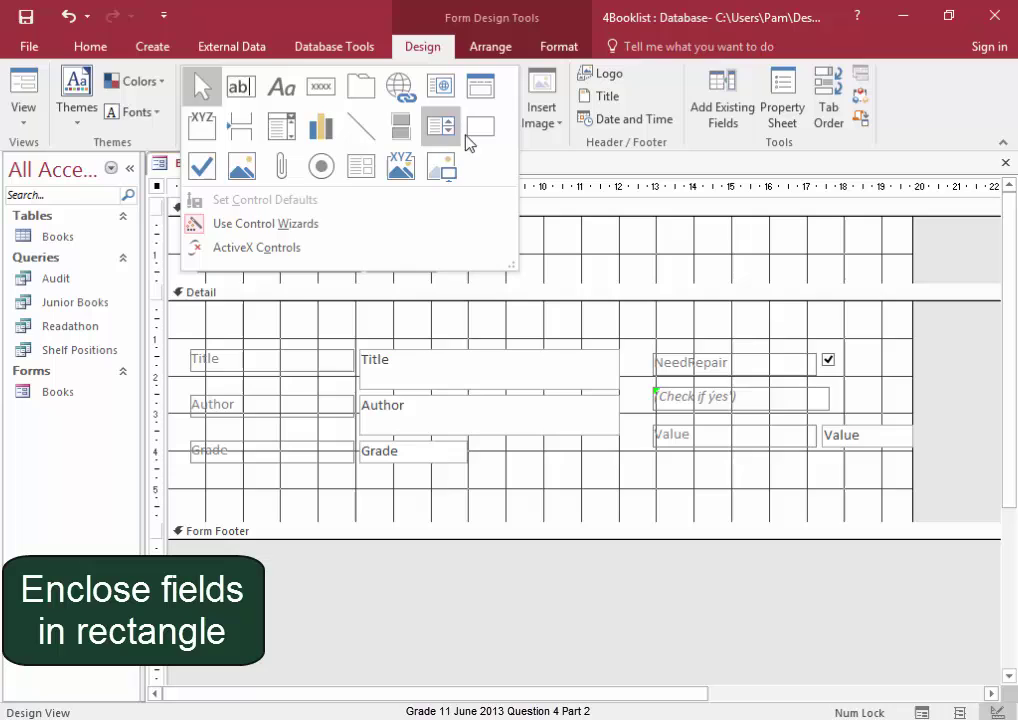
{"action": "left_click", "coordinate": [490, 137]}
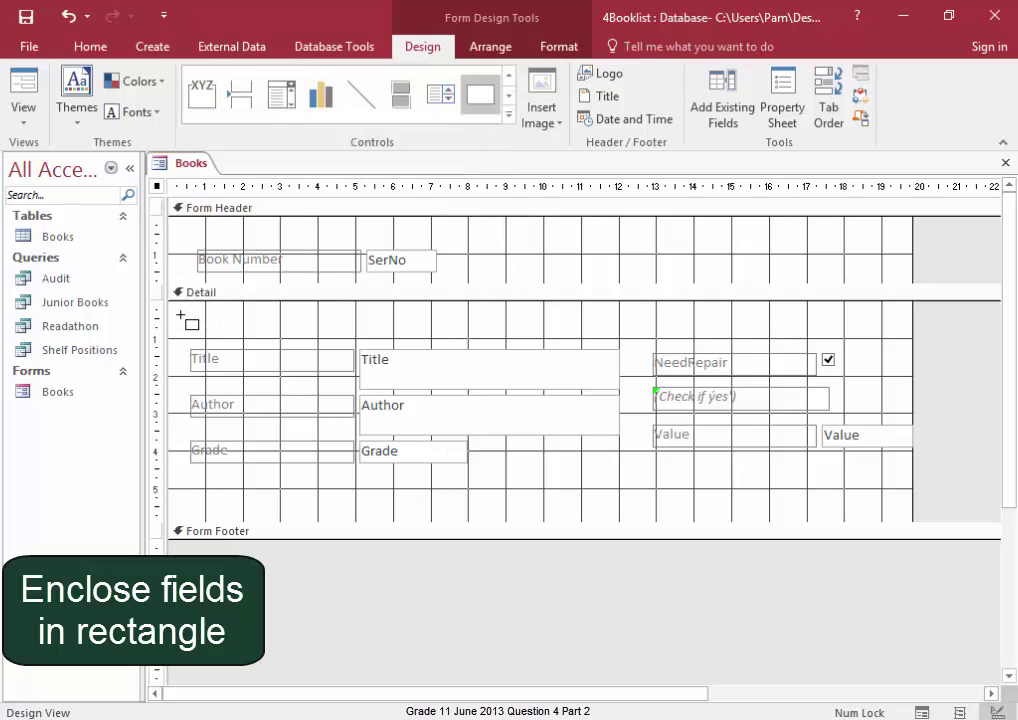
{"action": "mouse_move", "coordinate": [177, 315]}
{"action": "left_mouse_down"}
{"action": "mouse_move", "coordinate": [390, 320]}
{"action": "mouse_move", "coordinate": [639, 481]}
{"action": "left_mouse_up"}
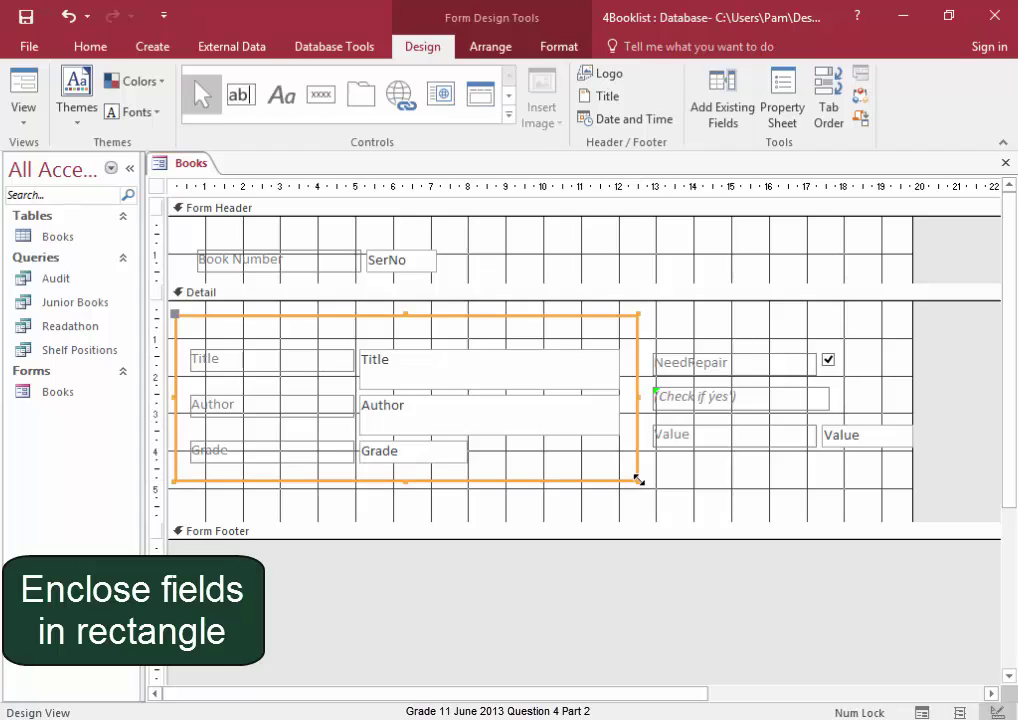
Set the rectangle's border width to 5 pt in the Property Sheet
{"action": "left_click", "coordinate": [789, 130]}
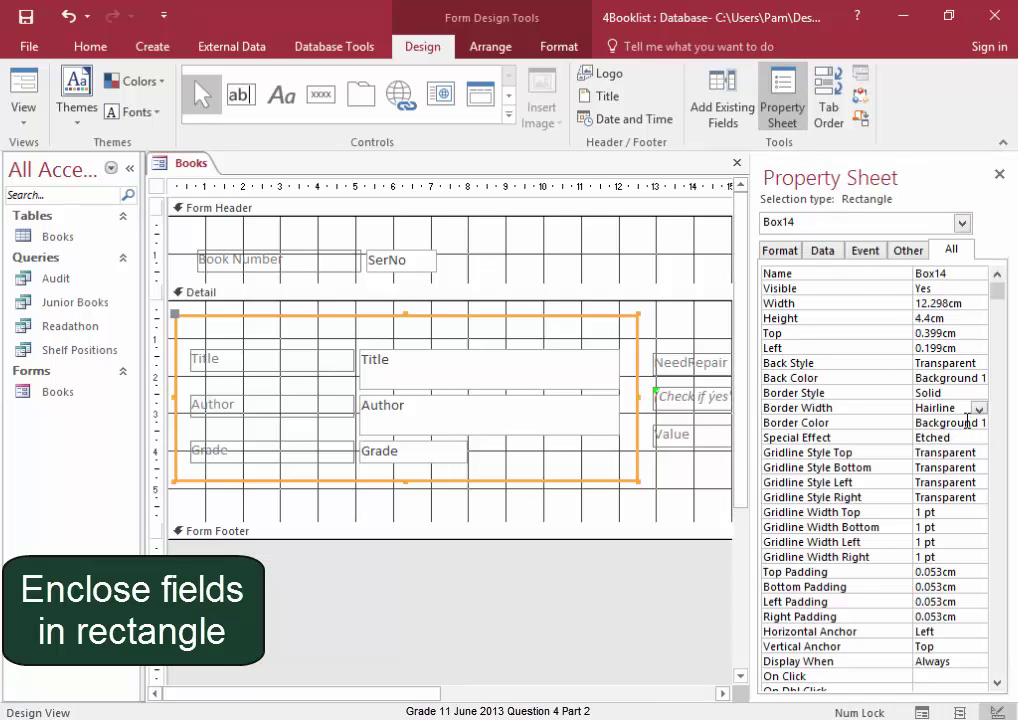
{"action": "left_click", "coordinate": [979, 410]}
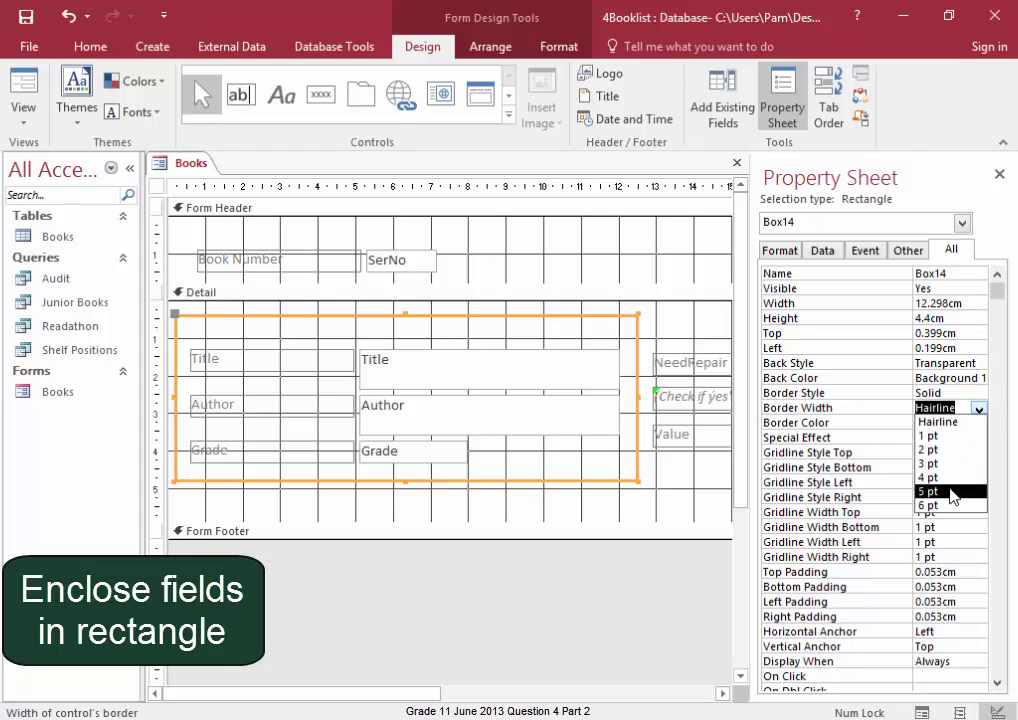
{"action": "left_click", "coordinate": [952, 491]}
{"action": "left_click", "coordinate": [999, 174]}
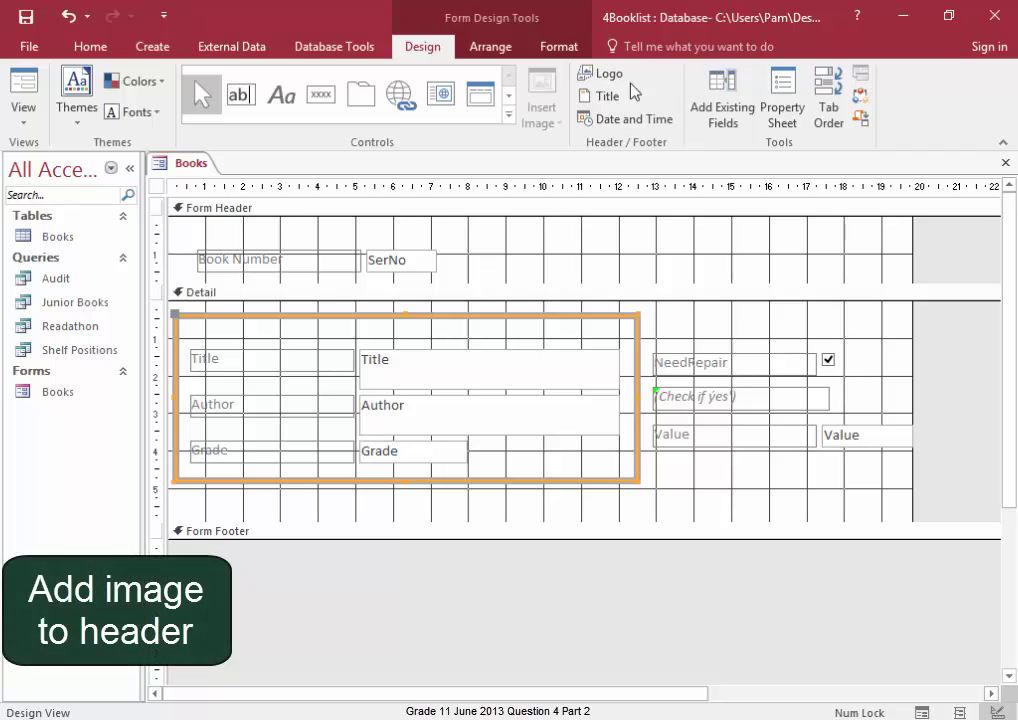
Insert Book_Picture.jpg as the logo in the Form Header
{"action": "left_click", "coordinate": [711, 240]}
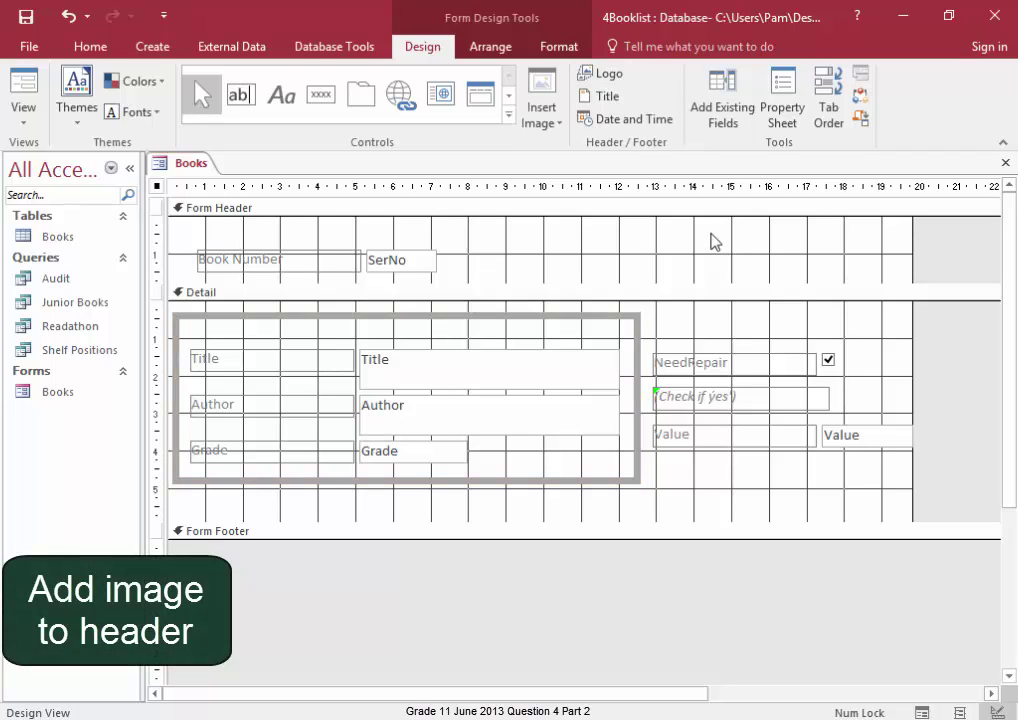
{"action": "left_click", "coordinate": [620, 84]}
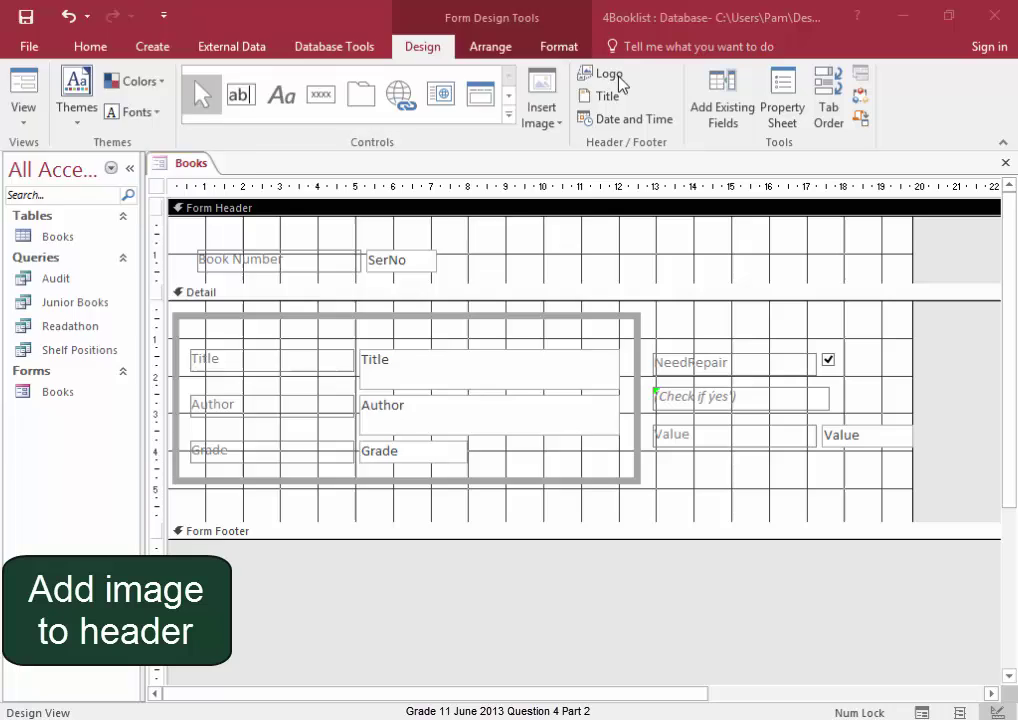
{"action": "left_click", "coordinate": [254, 166]}
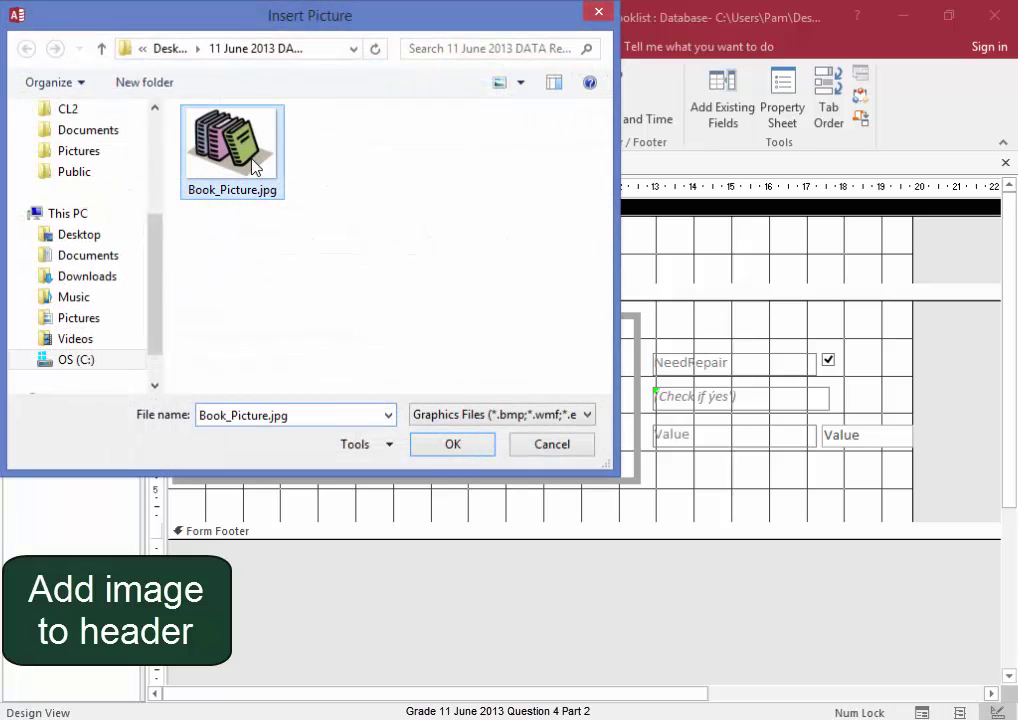
{"action": "left_click", "coordinate": [461, 452]}
{"action": "left_click", "coordinate": [478, 623]}
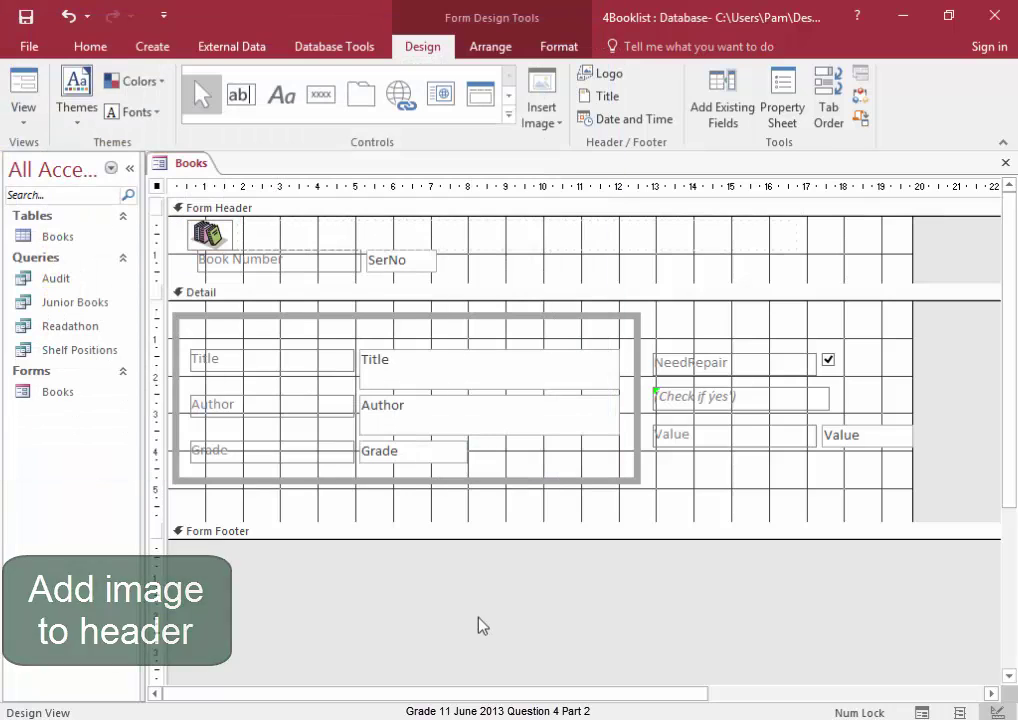
Preview the Books form in Form View, then close it and save the design changes
{"action": "left_click", "coordinate": [24, 126]}
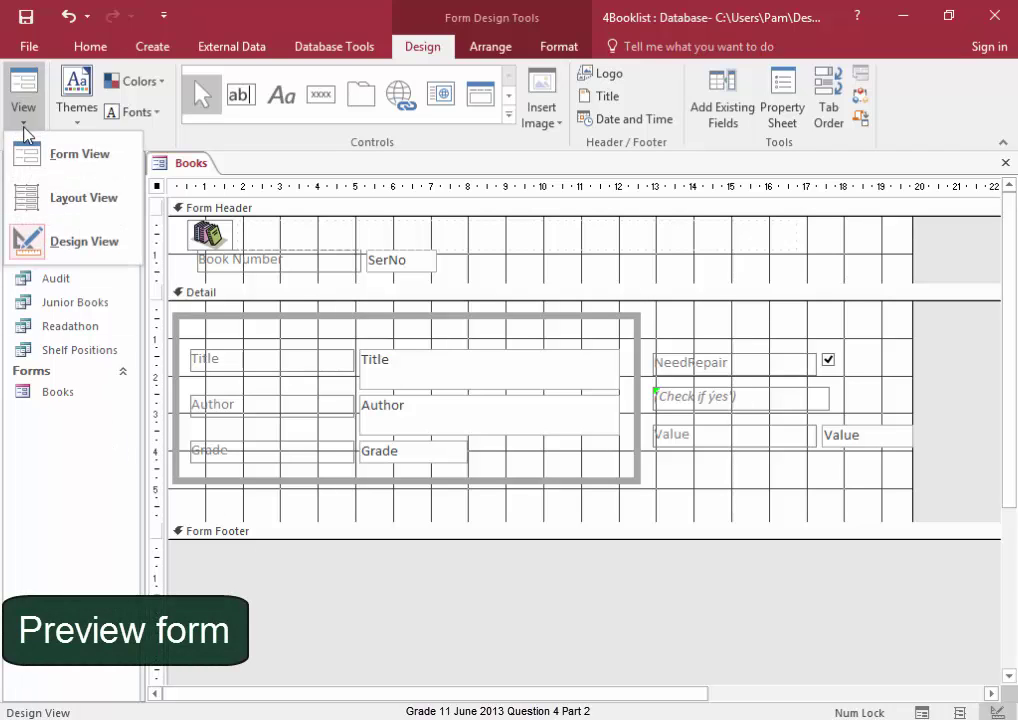
{"action": "left_click", "coordinate": [30, 152]}
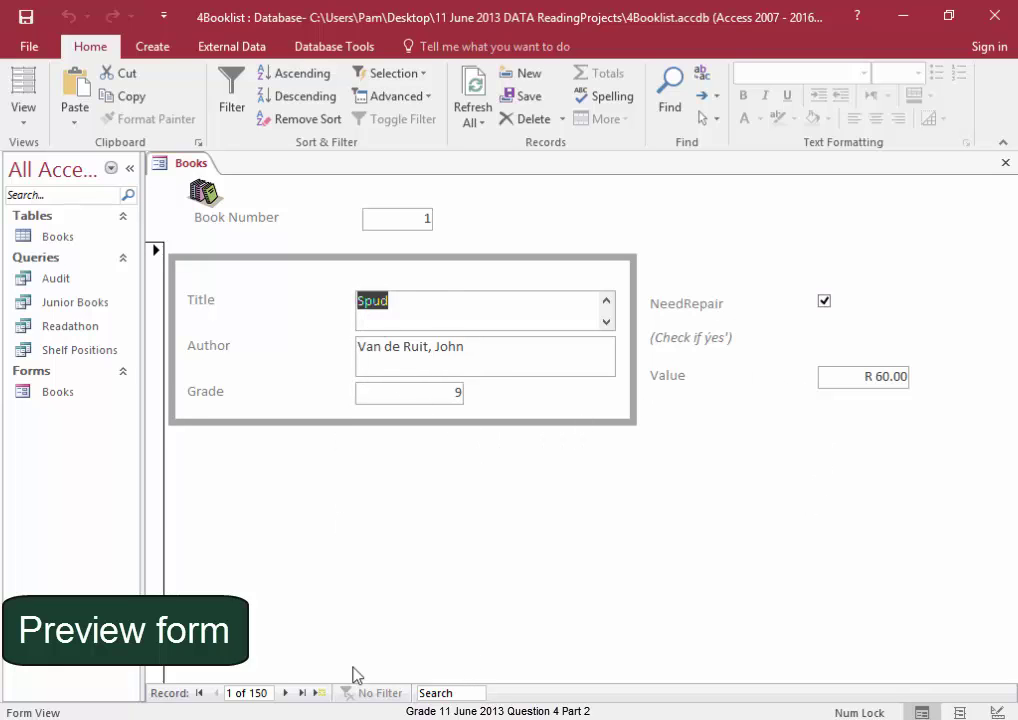
{"action": "left_click", "coordinate": [1005, 164]}
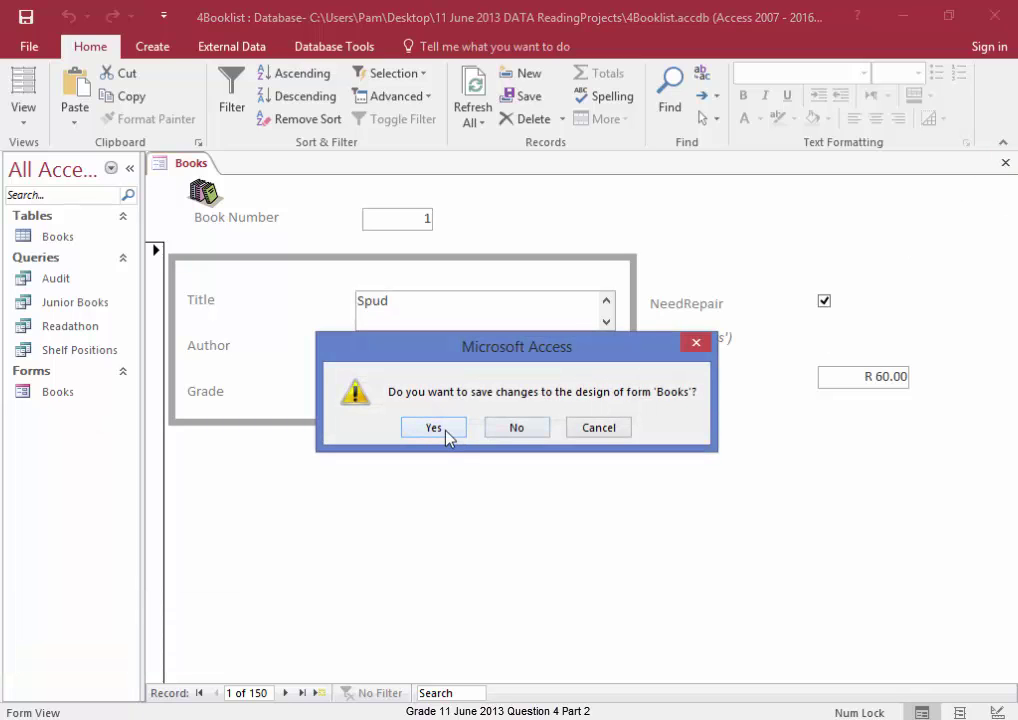
{"action": "left_click", "coordinate": [433, 428]}
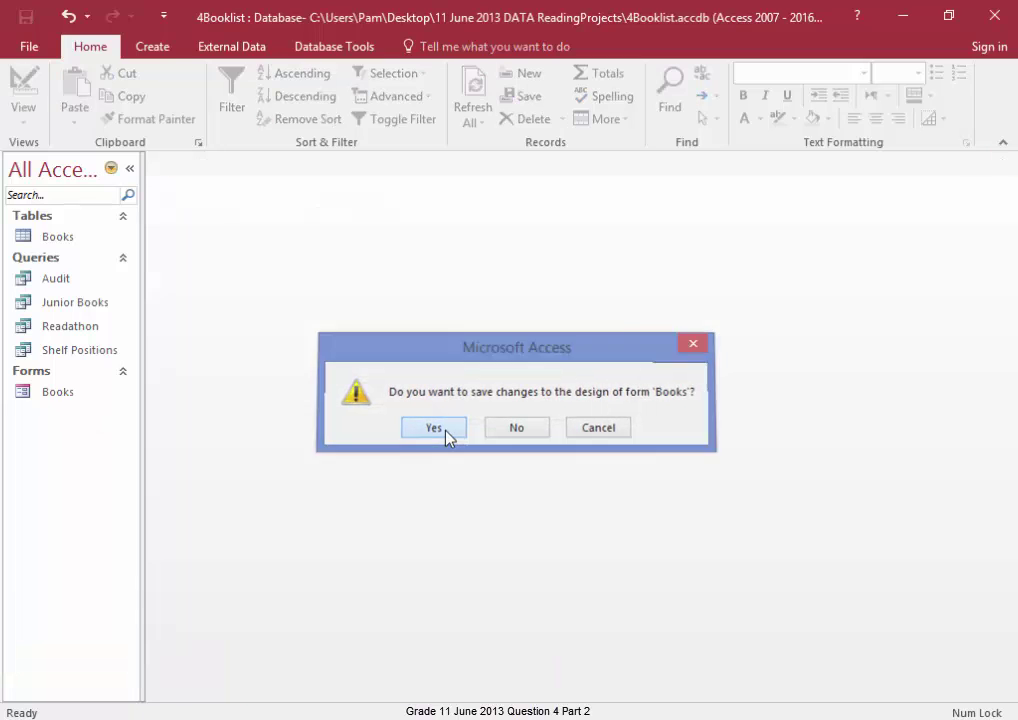
Rename the Books form in the navigation pane to 'Input'
{"action": "right_click", "coordinate": [68, 398]}
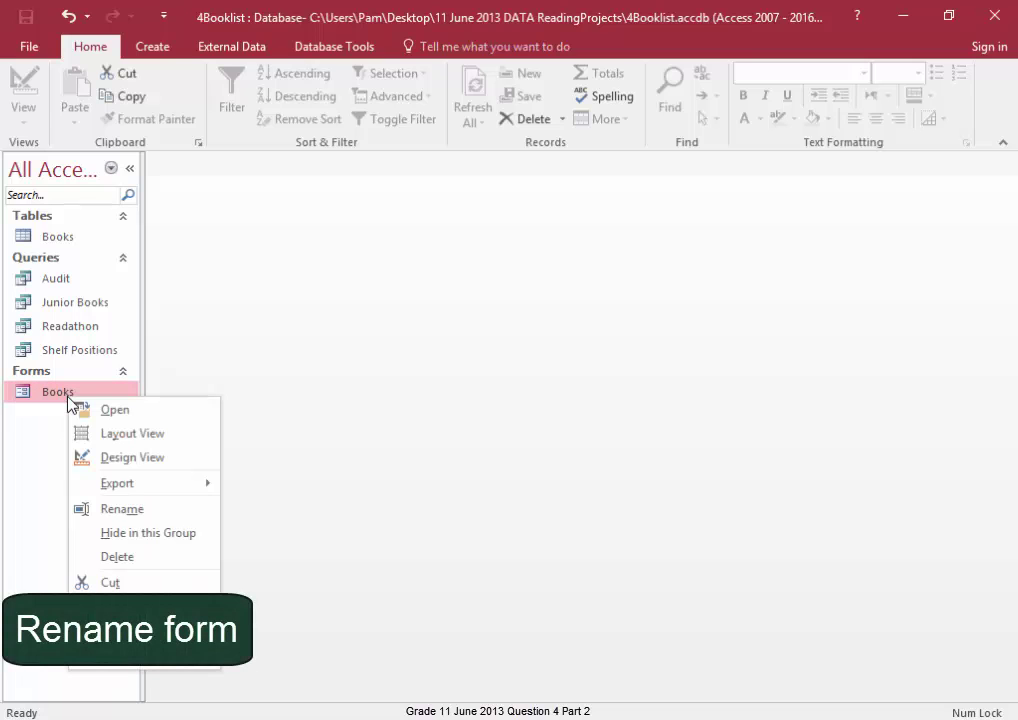
{"action": "left_click", "coordinate": [129, 511]}
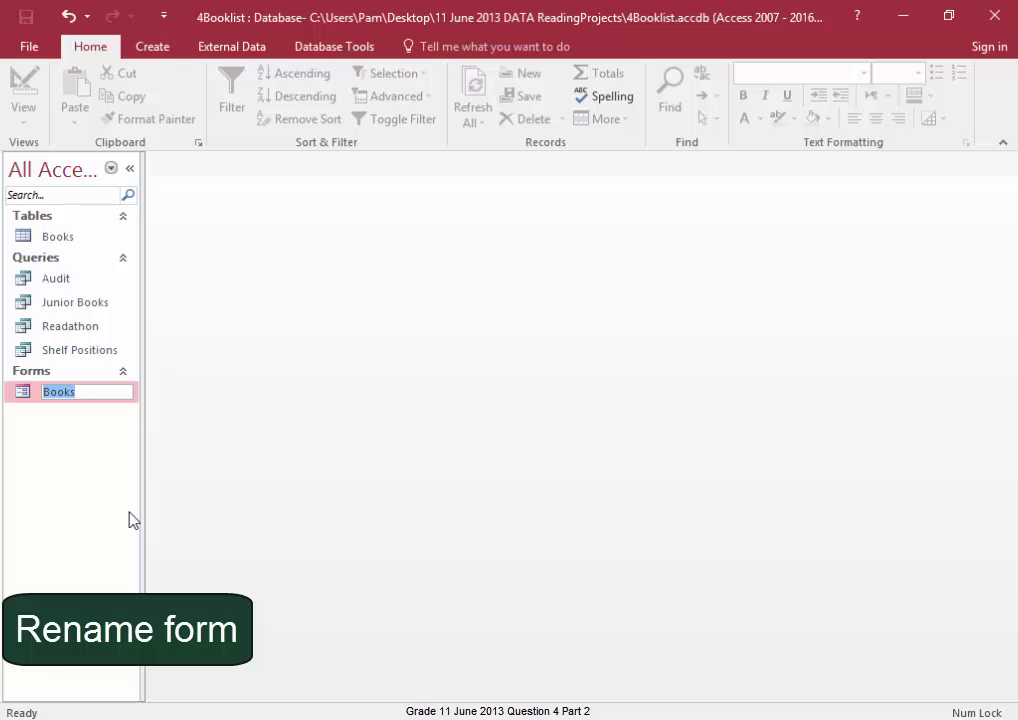
{"action": "key", "text": "BackSpace"}
{"action": "type", "text": "Input"}
{"action": "key", "text": "Return"}
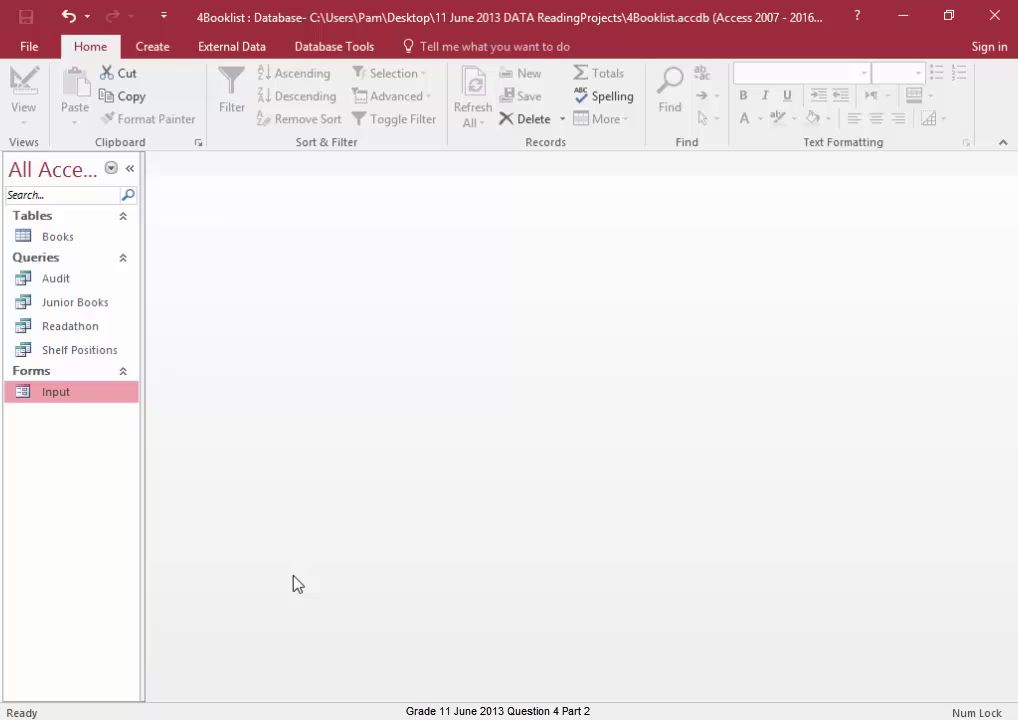